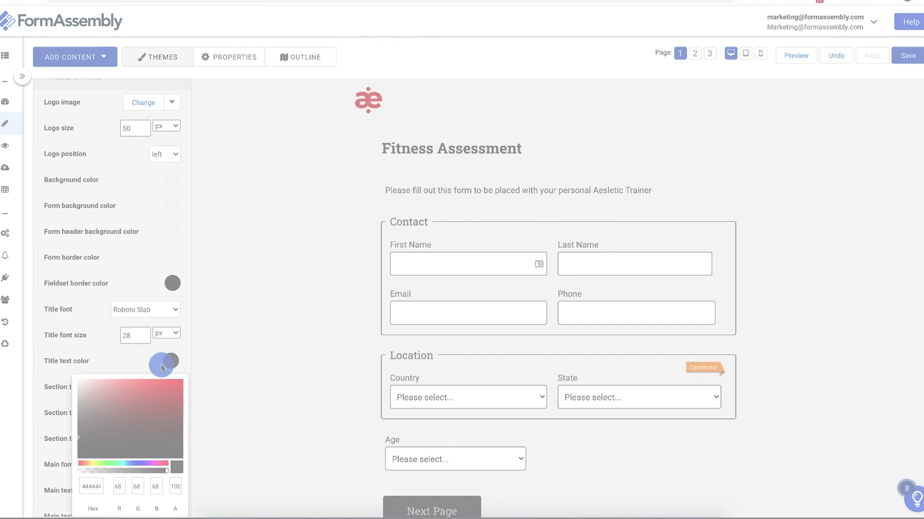
Step: Apply Blank Theme (Light) as the Fitness Assessment form's theme
{"action": "left_click", "coordinate": [49, 387]}
{"action": "scroll", "coordinate": [49, 387], "scroll_direction": "down", "scroll_amount": 4}
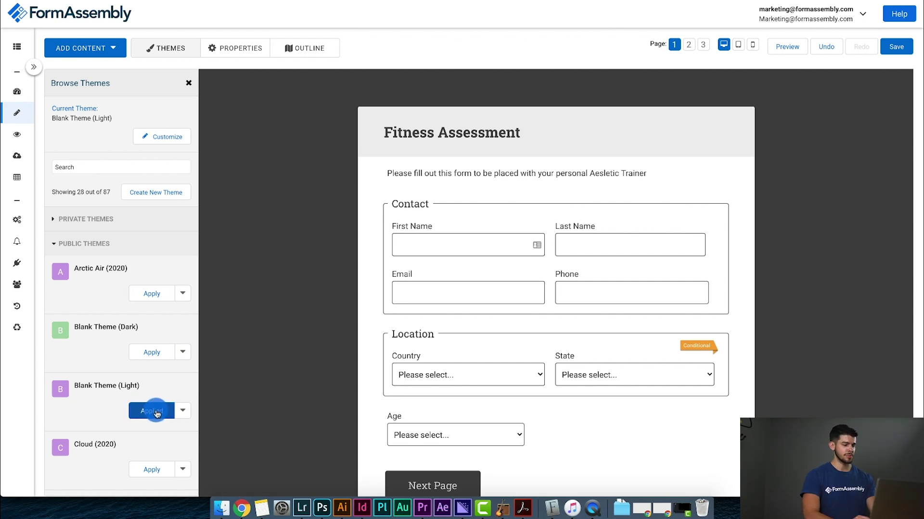
{"action": "left_click", "coordinate": [158, 410]}
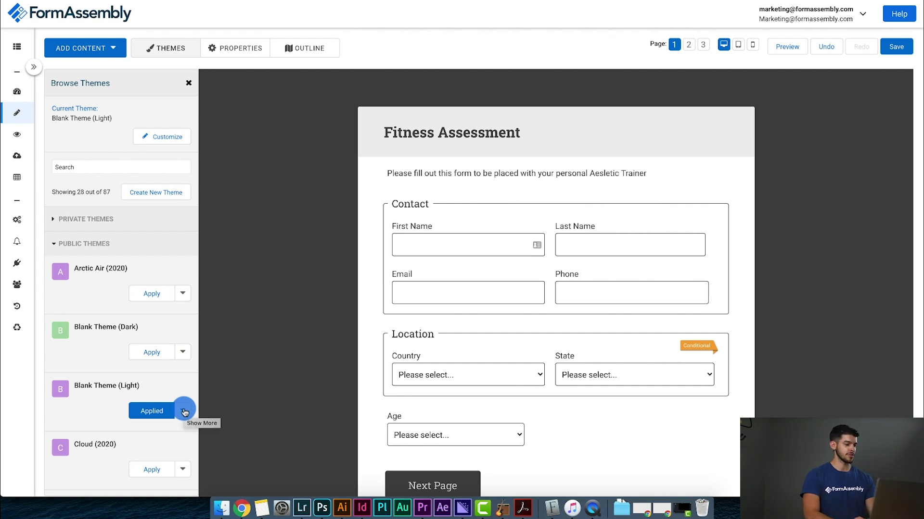
Step: Customize a copy of Blank Theme (Light) and look over its theme options and custom CSS
{"action": "left_click", "coordinate": [183, 412]}
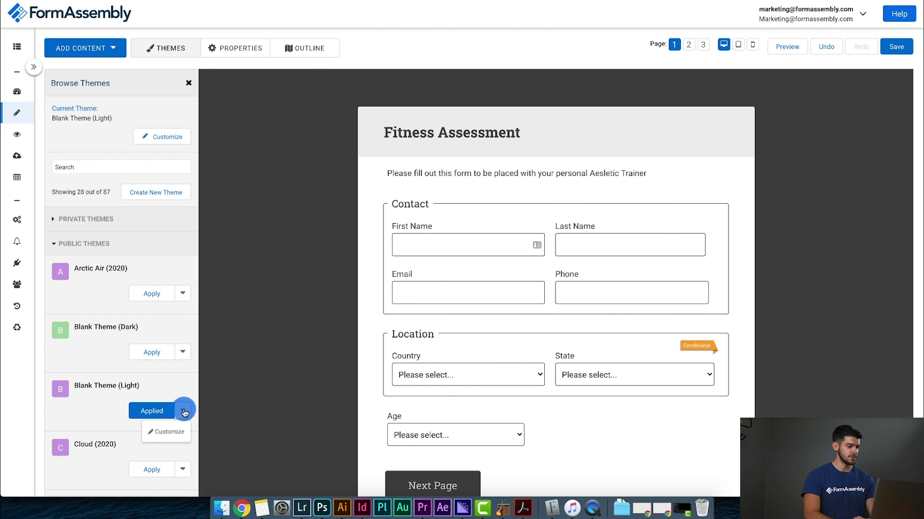
{"action": "left_click", "coordinate": [161, 436]}
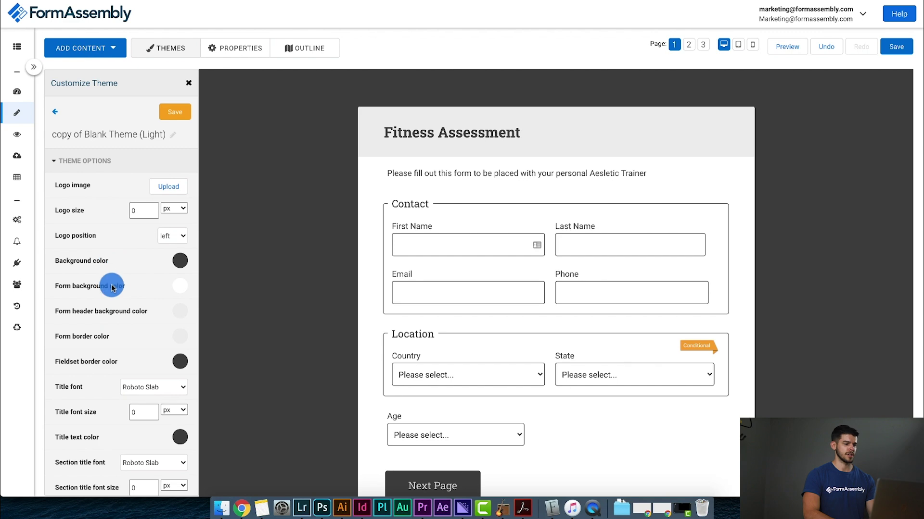
{"action": "scroll", "coordinate": [111, 341], "scroll_direction": "down", "scroll_amount": 1}
{"action": "scroll", "coordinate": [110, 341], "scroll_direction": "down", "scroll_amount": 10}
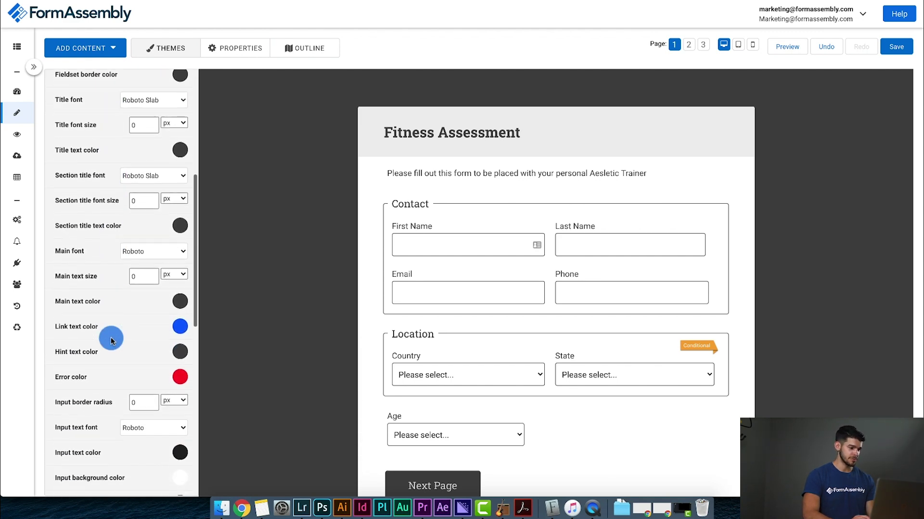
{"action": "scroll", "coordinate": [111, 341], "scroll_direction": "down", "scroll_amount": 9}
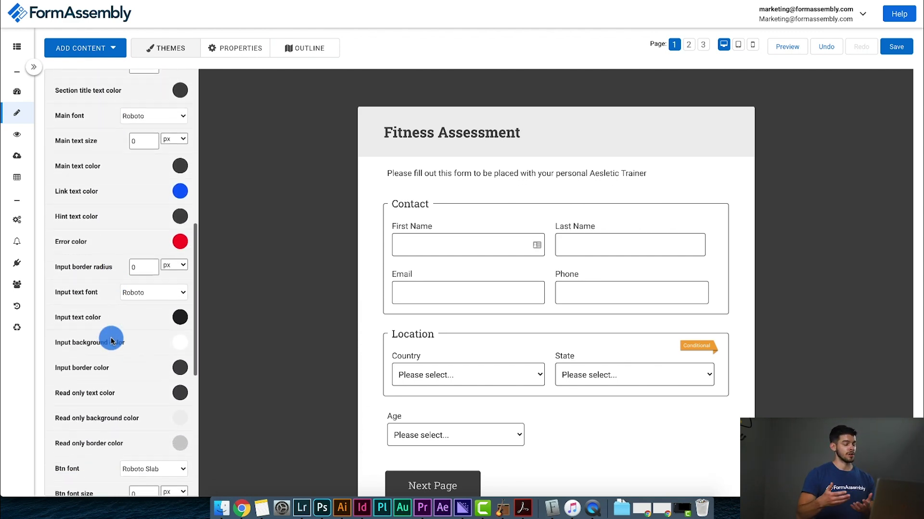
{"action": "scroll", "coordinate": [110, 341], "scroll_direction": "down", "scroll_amount": 10}
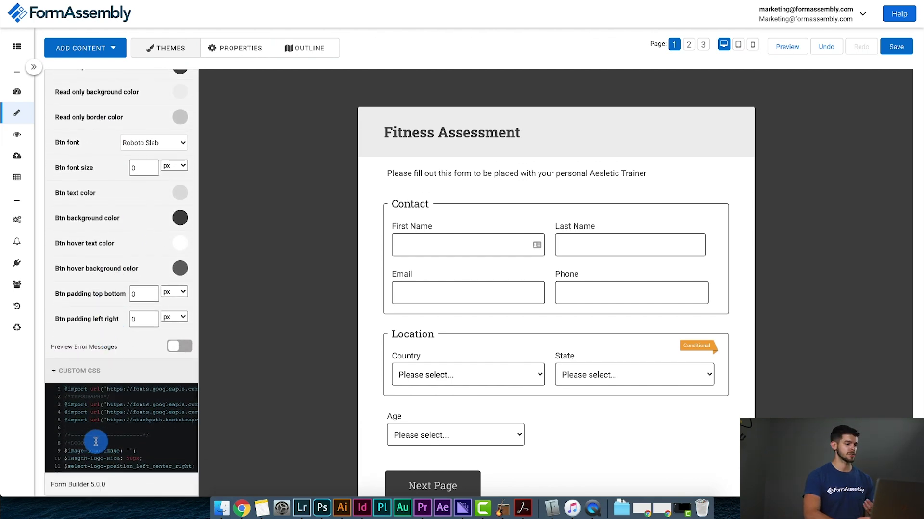
{"action": "scroll", "coordinate": [95, 441], "scroll_direction": "down", "scroll_amount": 6}
{"action": "scroll", "coordinate": [95, 442], "scroll_direction": "up", "scroll_amount": 6}
{"action": "scroll", "coordinate": [96, 441], "scroll_direction": "right", "scroll_amount": 2}
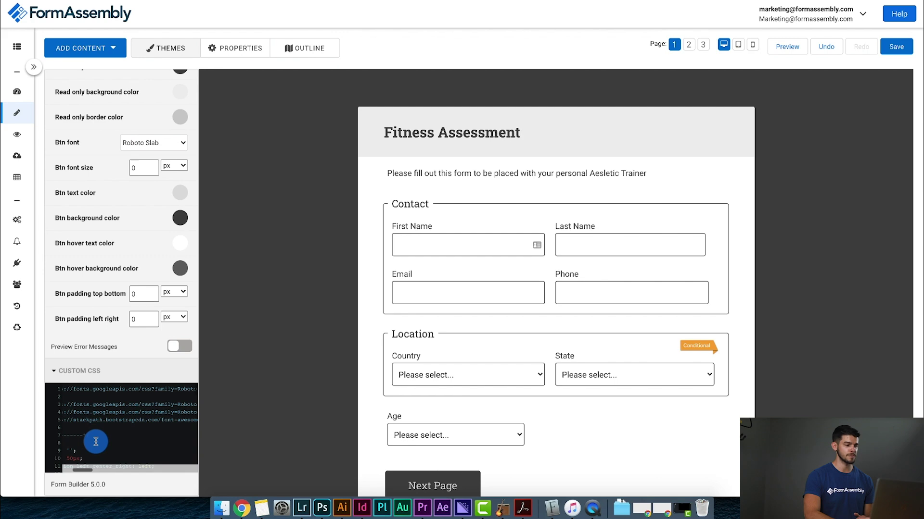
{"action": "scroll", "coordinate": [101, 426], "scroll_direction": "left", "scroll_amount": 2}
{"action": "scroll", "coordinate": [116, 336], "scroll_direction": "up", "scroll_amount": 8}
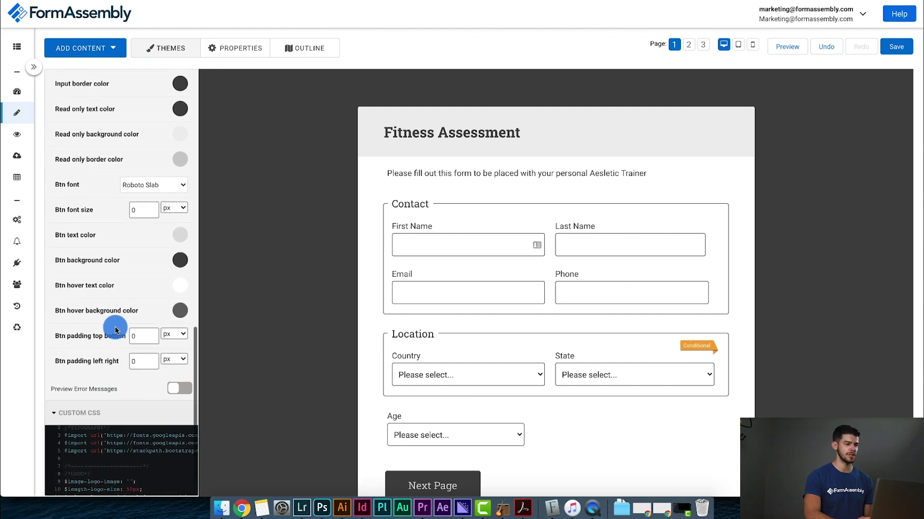
{"action": "scroll", "coordinate": [115, 330], "scroll_direction": "up", "scroll_amount": 7}
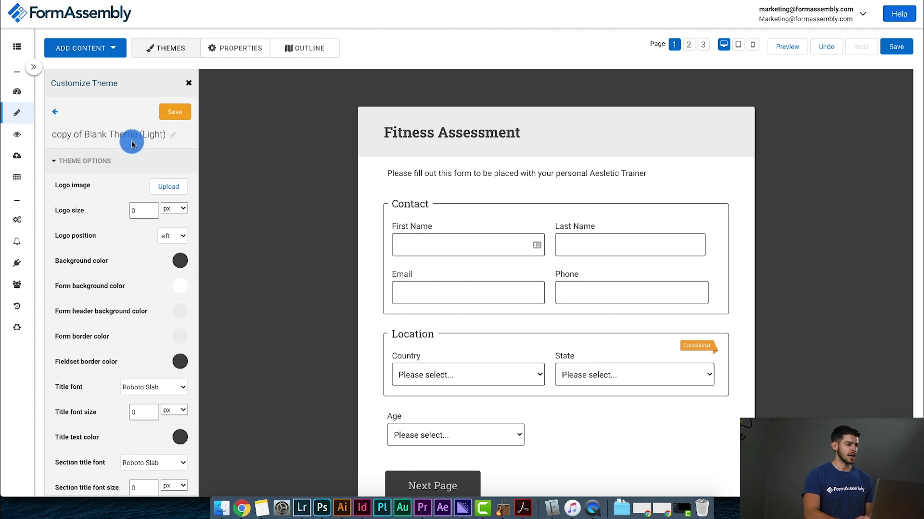
Step: Rename the theme copy to 'Aesletics Primary Theme'
{"action": "left_click", "coordinate": [173, 138]}
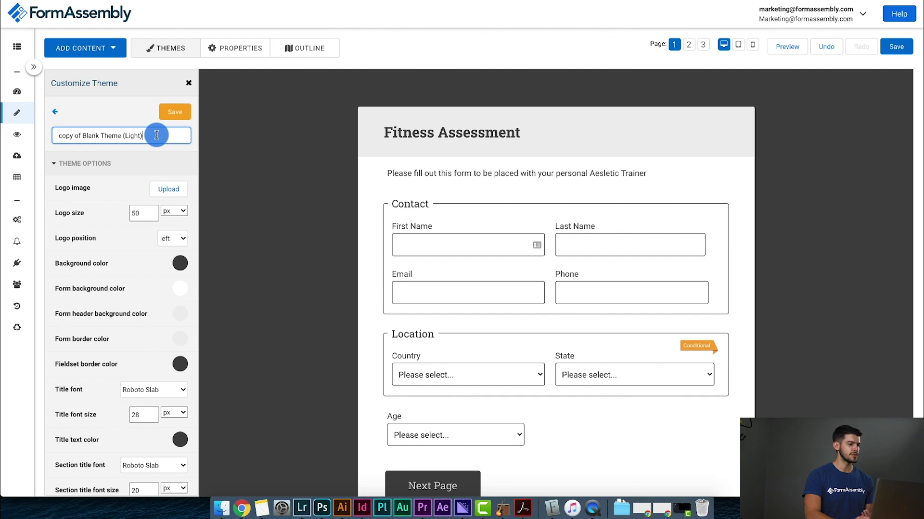
{"action": "left_click_drag", "start_coordinate": [157, 135], "coordinate": [52, 138]}
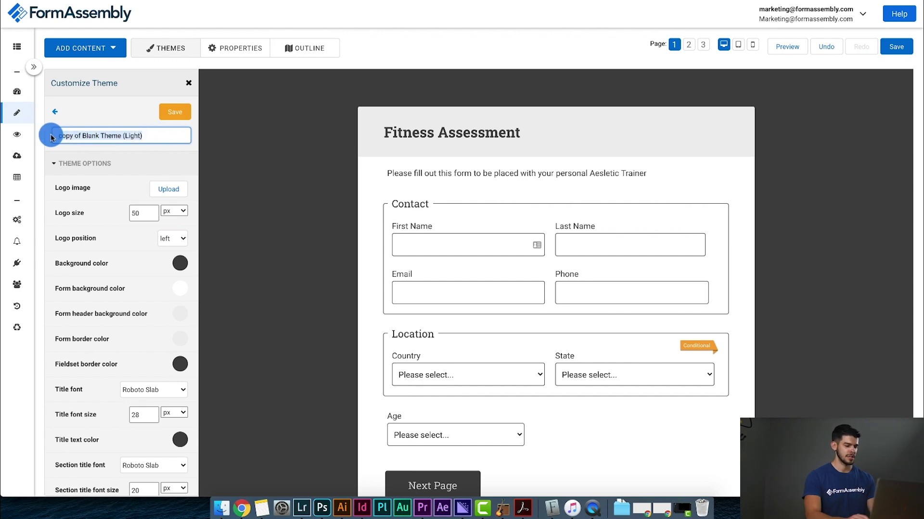
{"action": "type", "text": "Aes"}
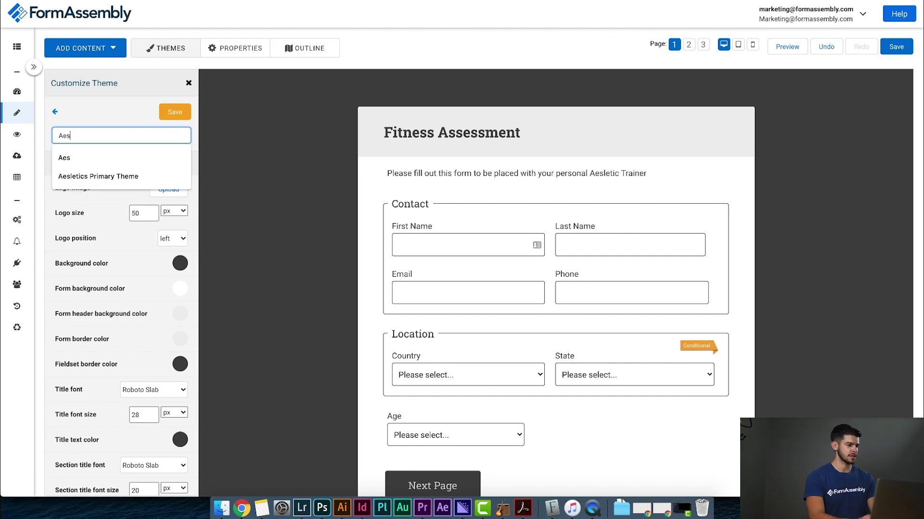
{"action": "type", "text": "letics Primary Theme"}
{"action": "left_click", "coordinate": [72, 157]}
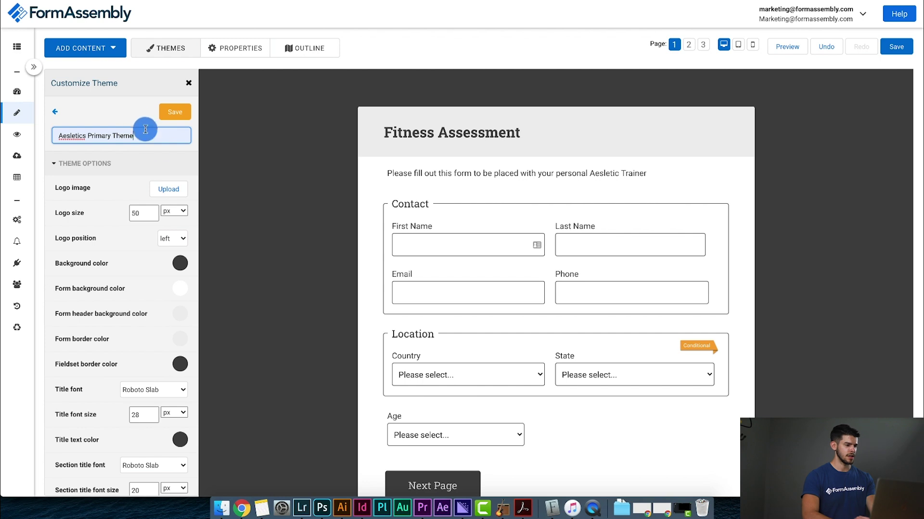
{"action": "left_click", "coordinate": [176, 163]}
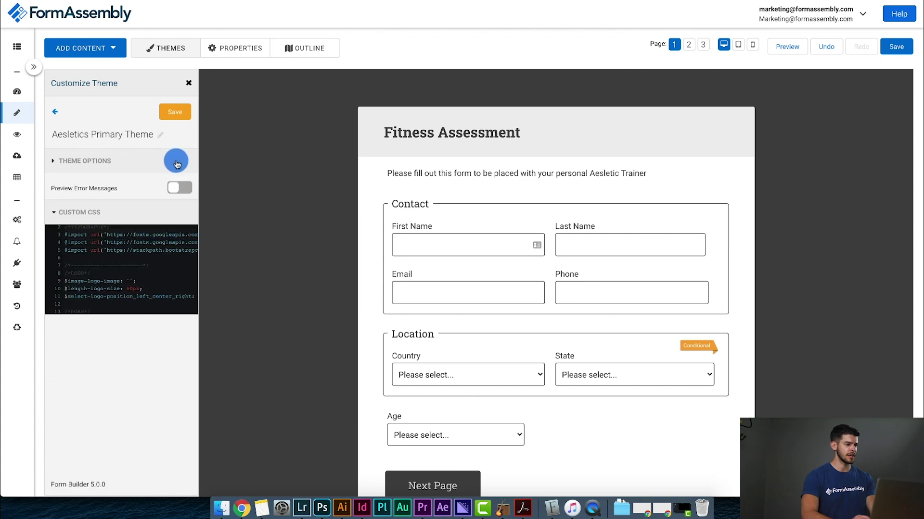
Step: Save the renamed theme and apply it to the form
{"action": "left_click", "coordinate": [141, 167]}
{"action": "left_click", "coordinate": [181, 114]}
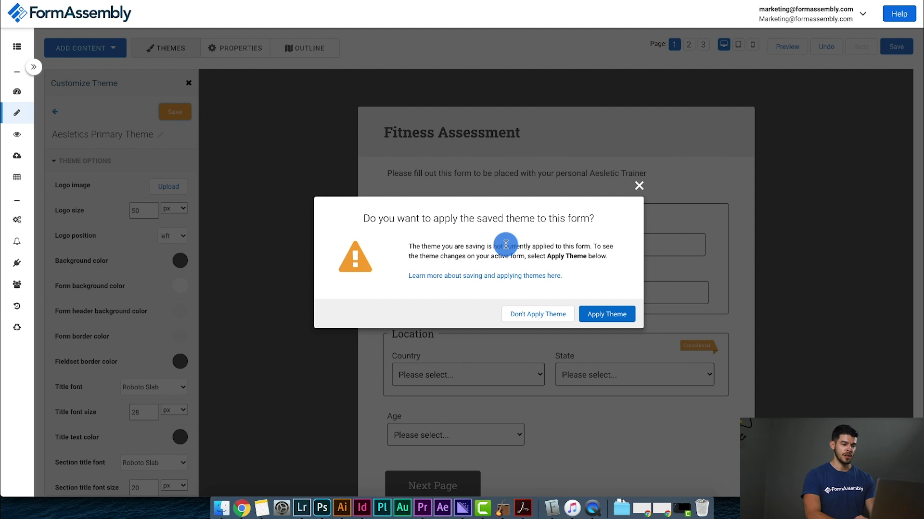
{"action": "left_click", "coordinate": [613, 317]}
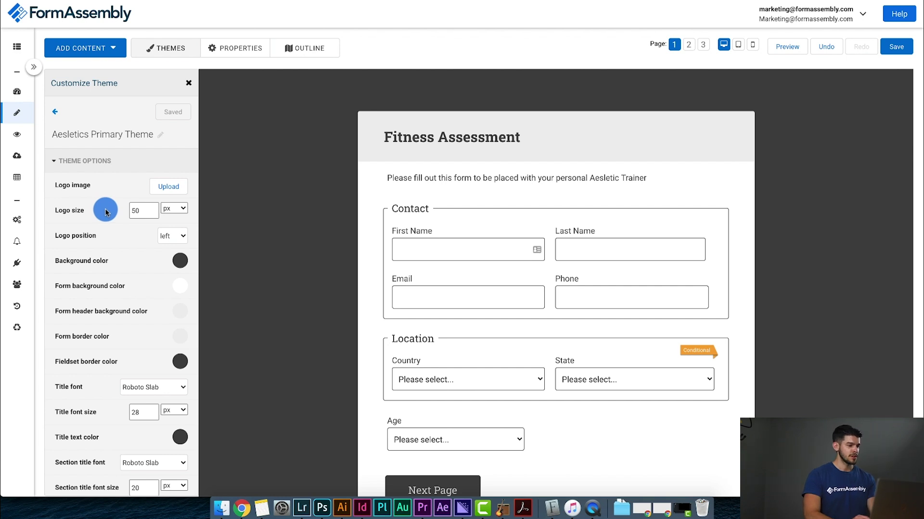
{"action": "left_click", "coordinate": [170, 187]}
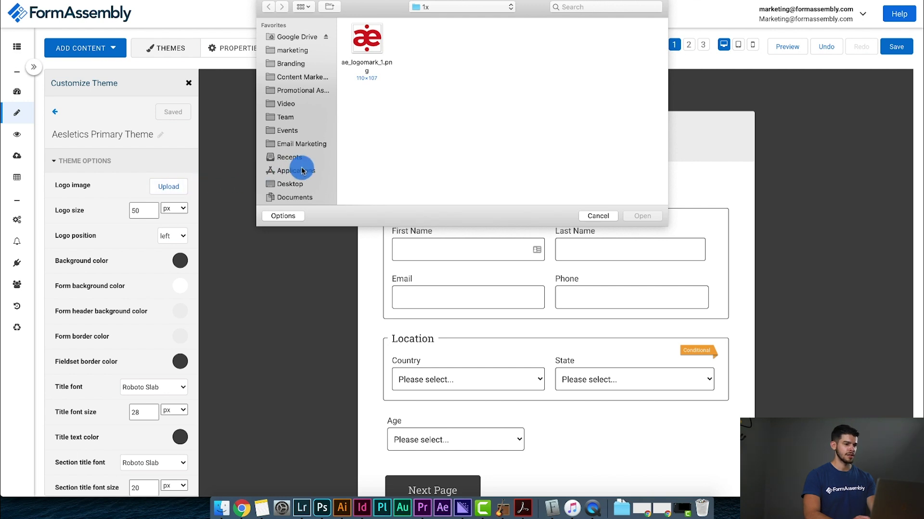
Step: Upload ae_logomark_1.png as the theme's logo image
{"action": "left_click", "coordinate": [368, 44]}
{"action": "left_click", "coordinate": [642, 215]}
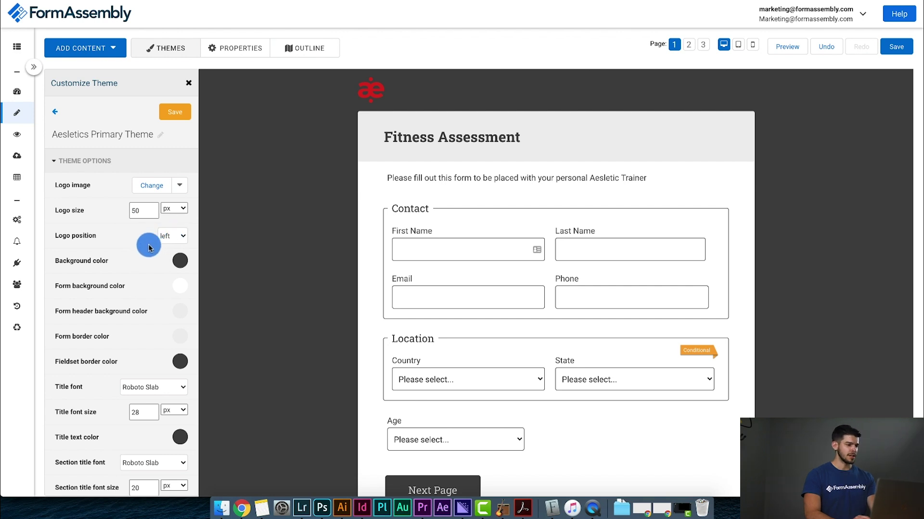
{"action": "scroll", "coordinate": [142, 263], "scroll_direction": "down", "scroll_amount": 3}
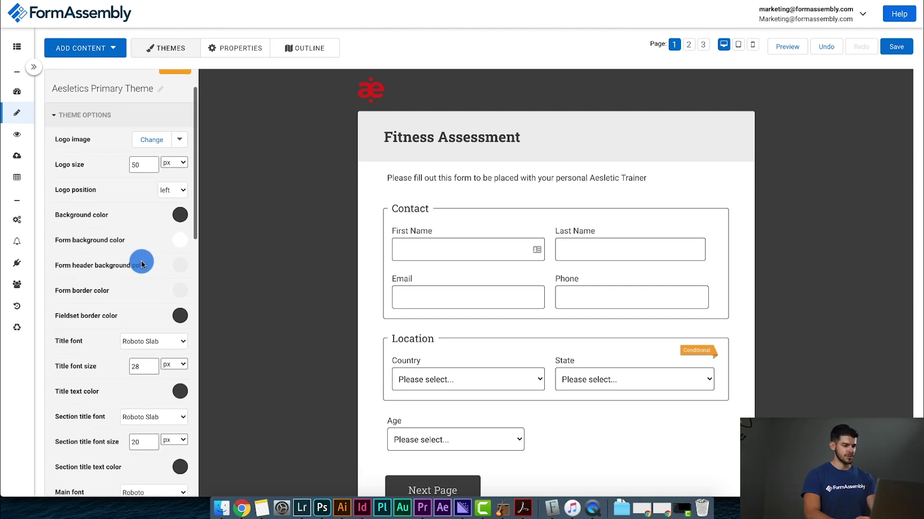
{"action": "left_click", "coordinate": [342, 509]}
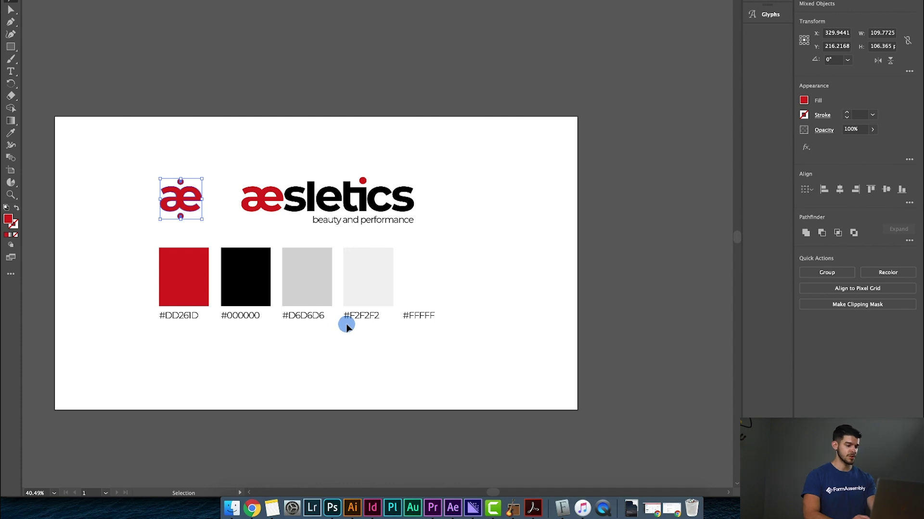
{"action": "left_click", "coordinate": [252, 508]}
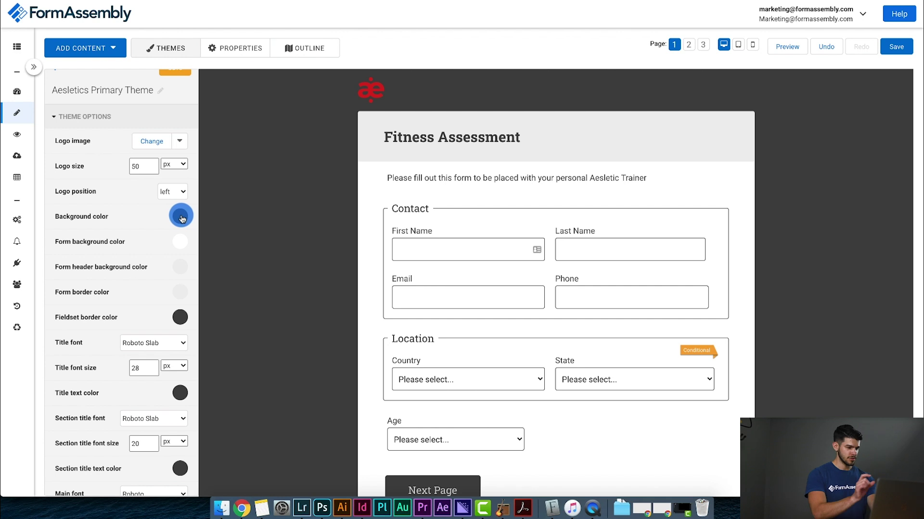
Step: Set the page background colour to hex f2f2f2
{"action": "left_click", "coordinate": [181, 218]}
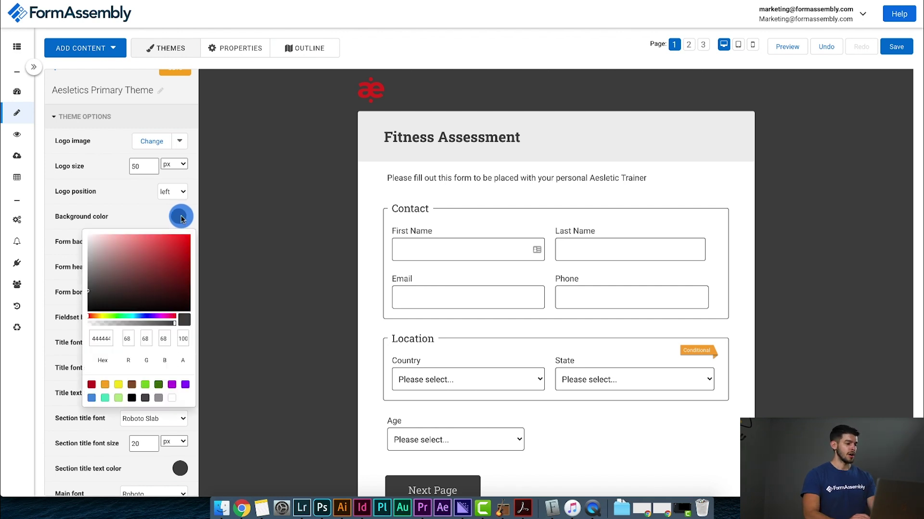
{"action": "double_click", "coordinate": [104, 337]}
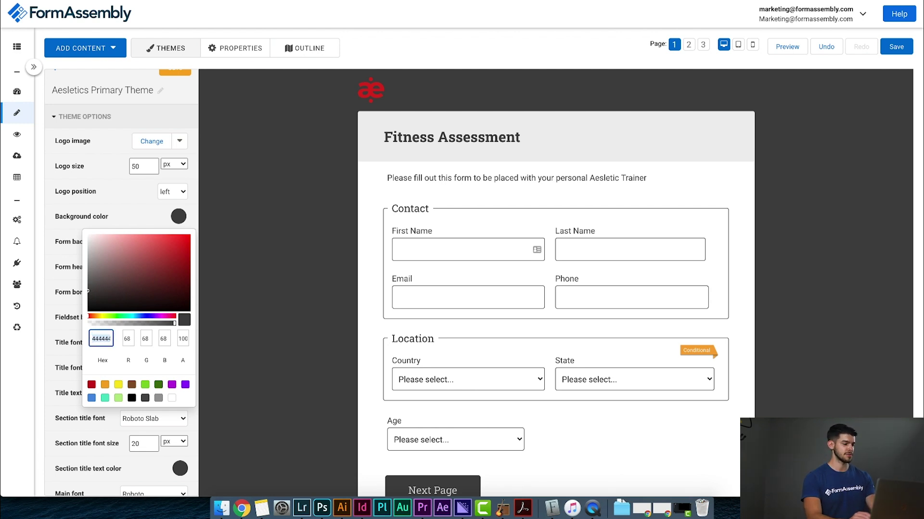
{"action": "type", "text": "f2f2f2"}
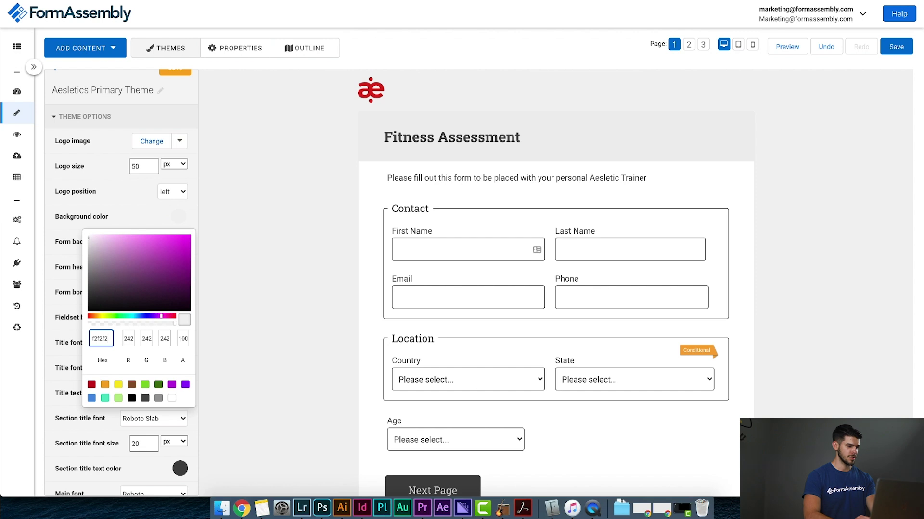
{"action": "double_click", "coordinate": [107, 338]}
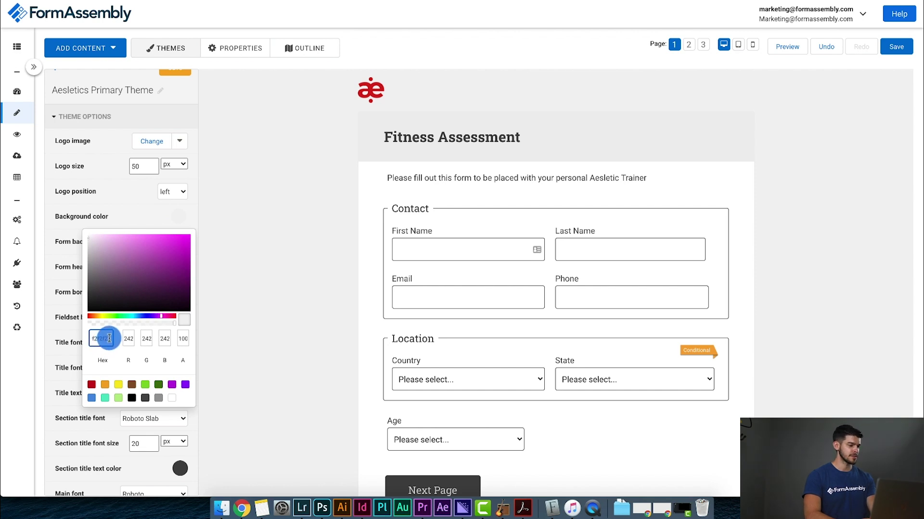
{"action": "left_click_drag", "start_coordinate": [109, 338], "coordinate": [81, 342]}
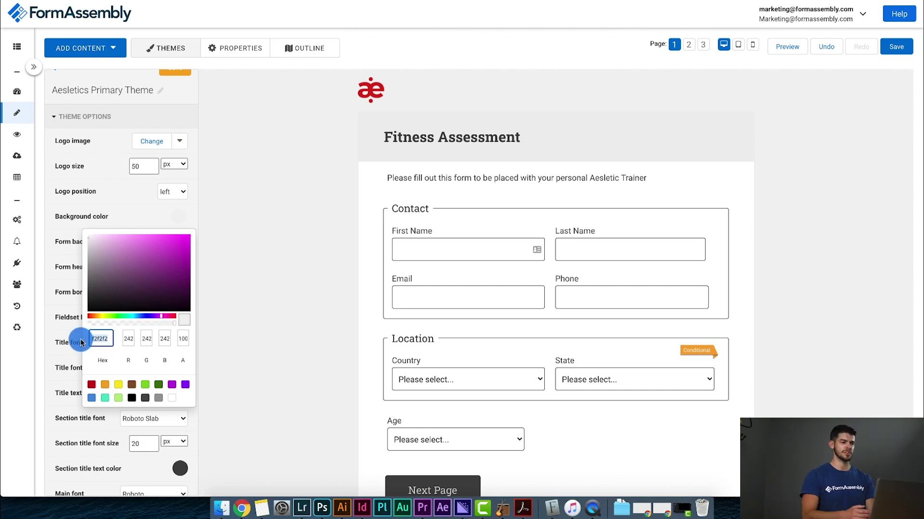
{"action": "left_click_drag", "start_coordinate": [81, 343], "coordinate": [124, 246]}
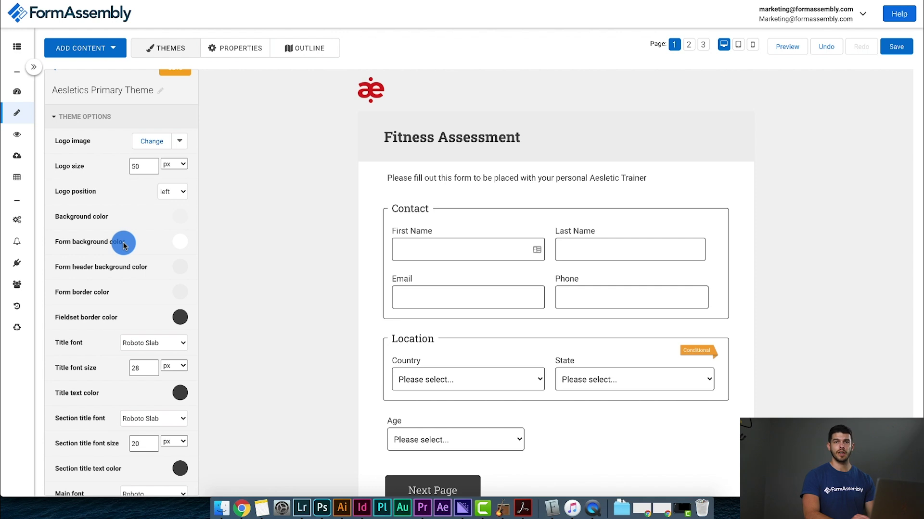
{"action": "left_click_drag", "start_coordinate": [124, 245], "coordinate": [160, 247]}
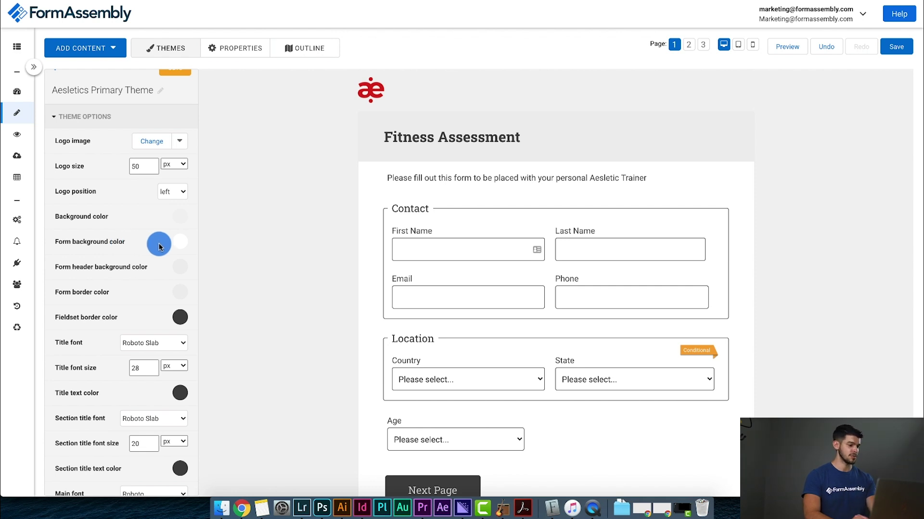
{"action": "left_click_drag", "start_coordinate": [160, 246], "coordinate": [182, 244]}
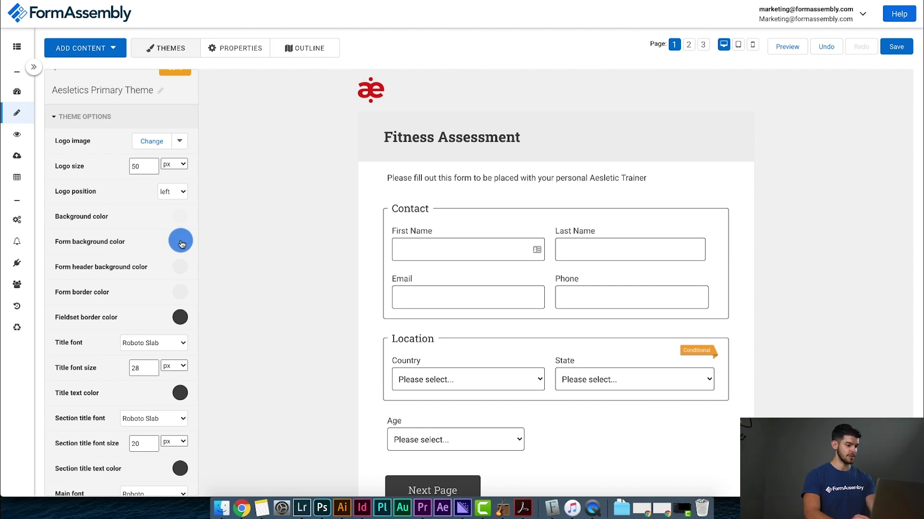
Step: Set the form background colour to f2f2f2
{"action": "left_click", "coordinate": [181, 244]}
{"action": "left_click", "coordinate": [101, 364]}
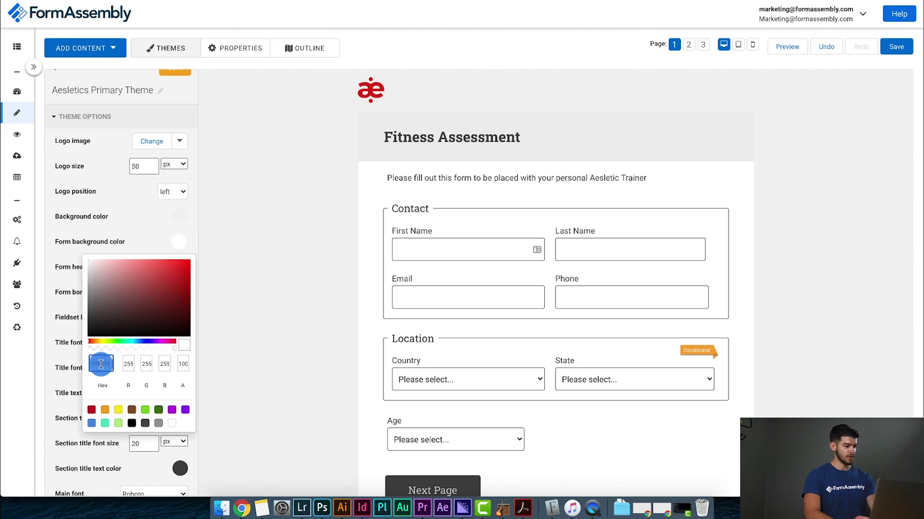
{"action": "key", "text": "super+v"}
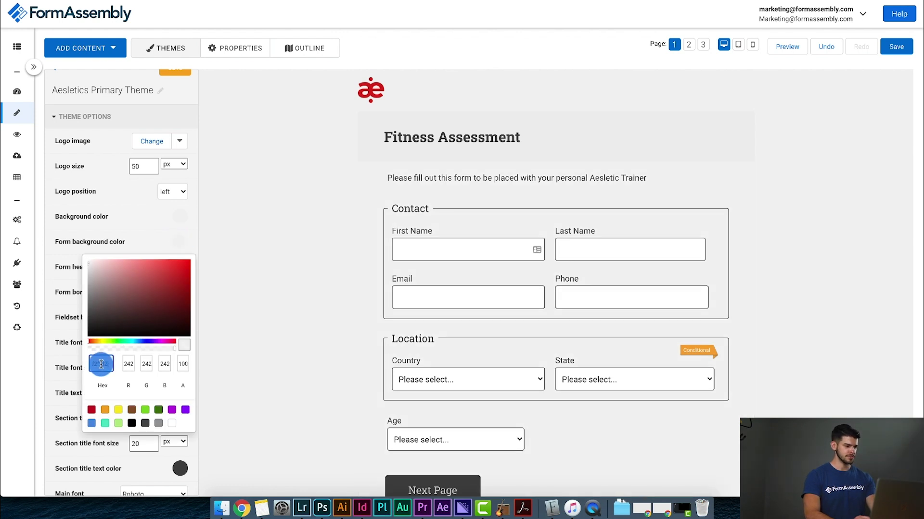
{"action": "left_click", "coordinate": [53, 262]}
{"action": "left_click_drag", "start_coordinate": [54, 265], "coordinate": [183, 269]}
Step: Set the form header background colour to f2f2f2 as well
{"action": "left_click", "coordinate": [183, 269]}
{"action": "left_click", "coordinate": [100, 388]}
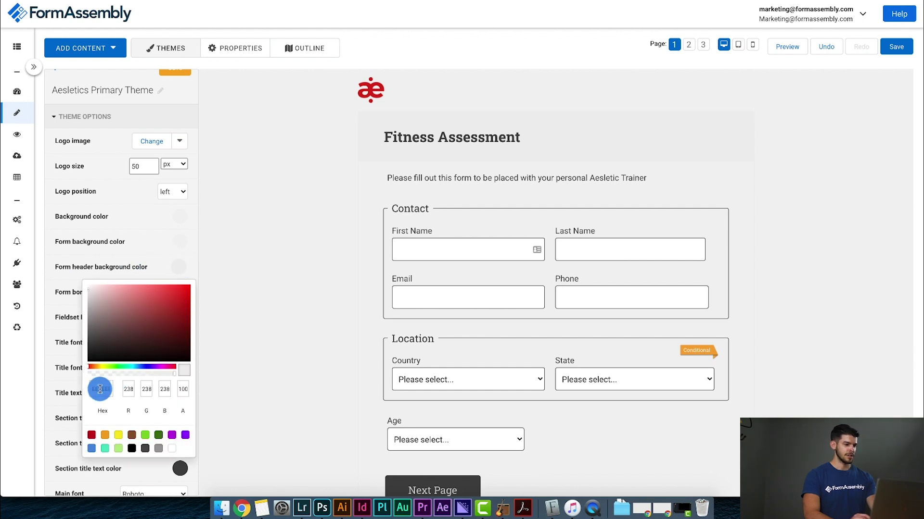
{"action": "left_click", "coordinate": [49, 280]}
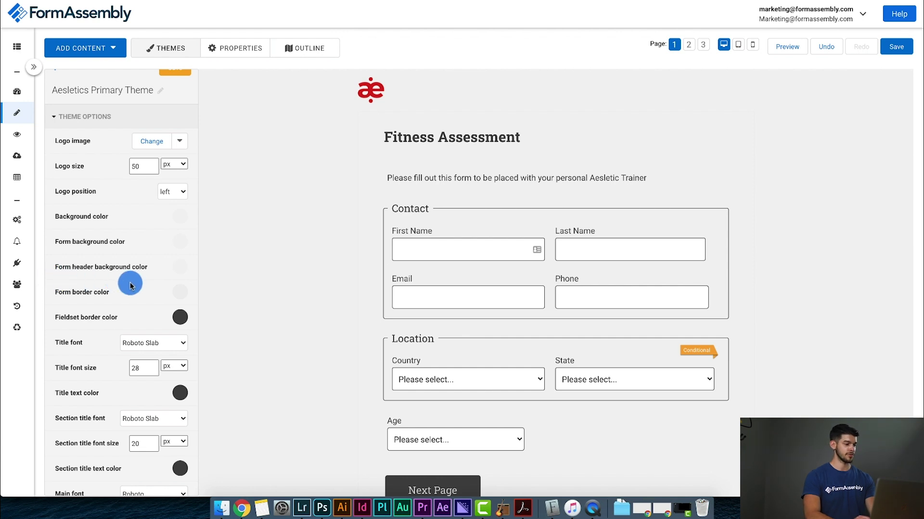
Step: Make the form border colour fully transparent with alpha 0
{"action": "left_click", "coordinate": [180, 292]}
{"action": "left_click_drag", "start_coordinate": [174, 399], "coordinate": [78, 405]}
{"action": "left_click", "coordinate": [52, 302]}
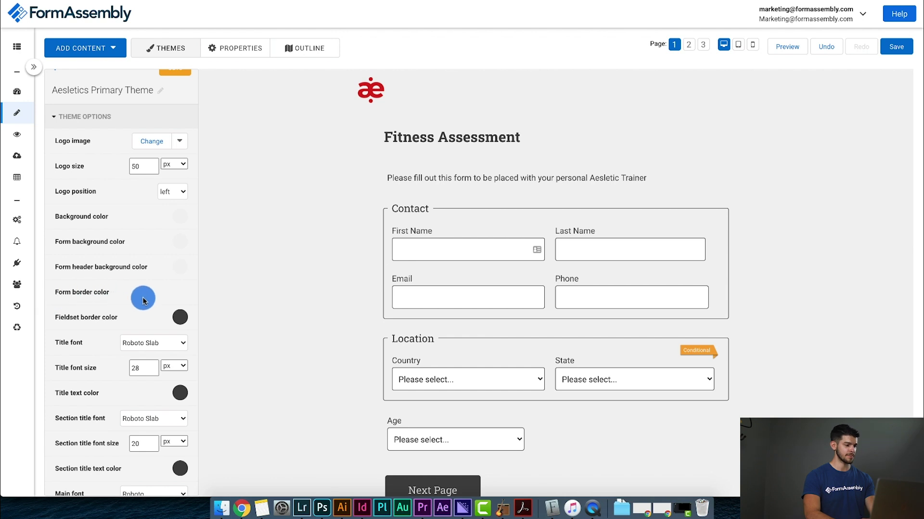
Step: Darken the fieldset border colour toward black
{"action": "scroll", "coordinate": [142, 301], "scroll_direction": "down", "scroll_amount": 2}
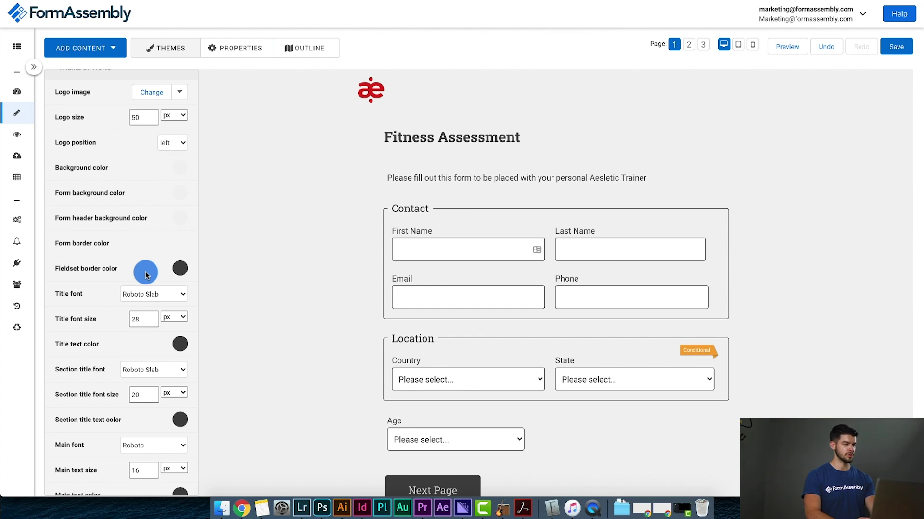
{"action": "left_click", "coordinate": [178, 269]}
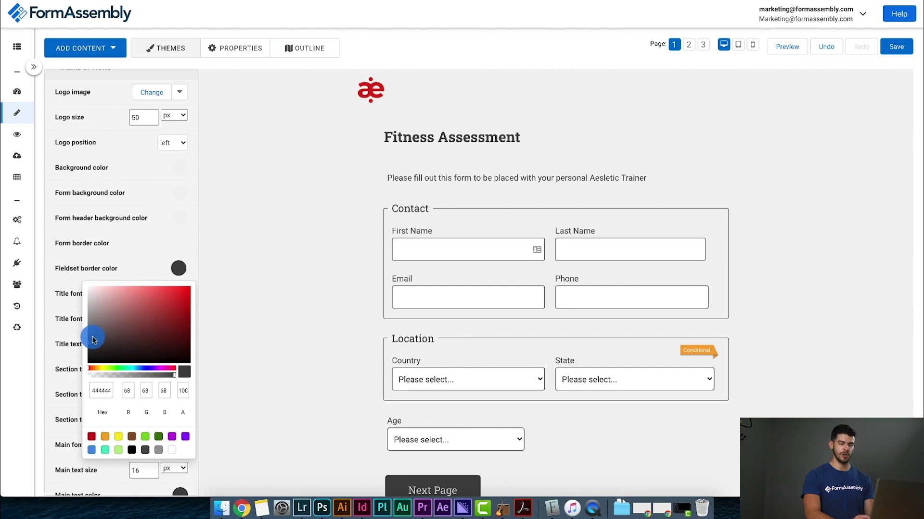
{"action": "left_click_drag", "start_coordinate": [93, 343], "coordinate": [72, 380]}
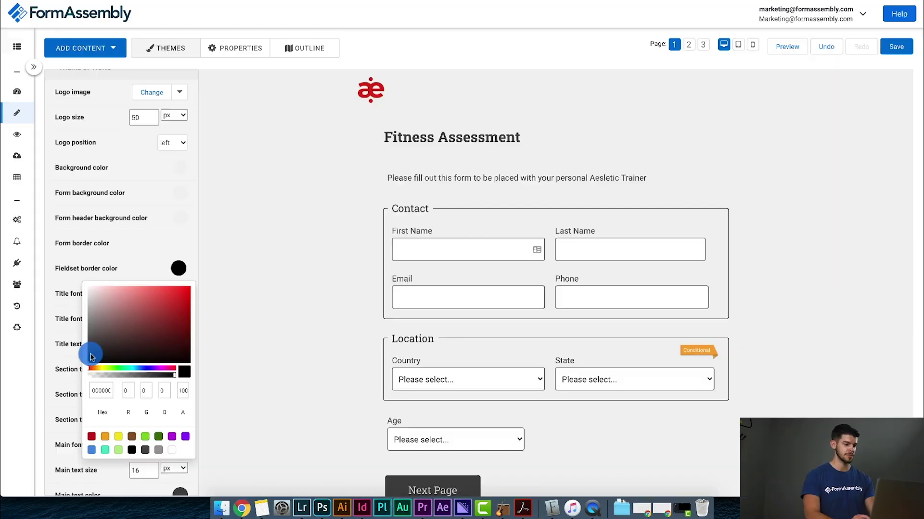
Step: Set the fieldset border colour to pure black 000000
{"action": "left_click_drag", "start_coordinate": [89, 355], "coordinate": [80, 372]}
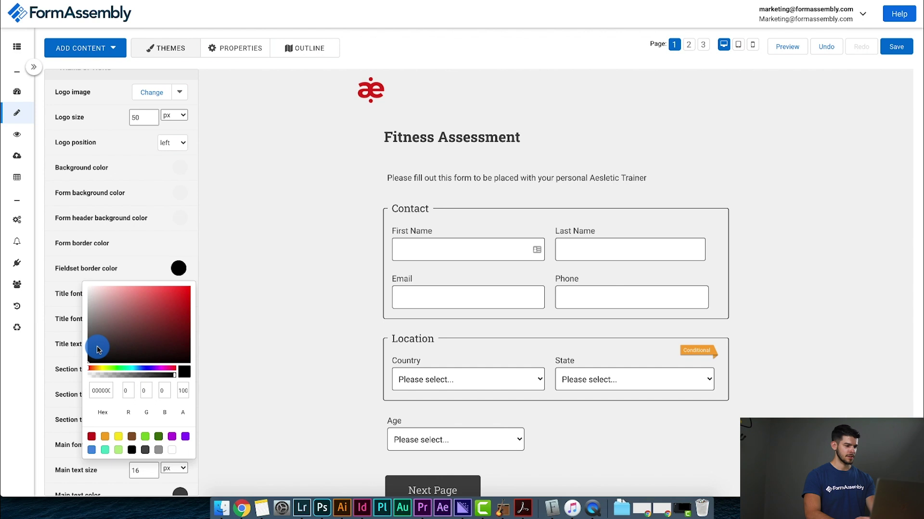
Step: Make the title and section title text colours black 000000
{"action": "left_click", "coordinate": [49, 289]}
{"action": "left_click", "coordinate": [179, 344]}
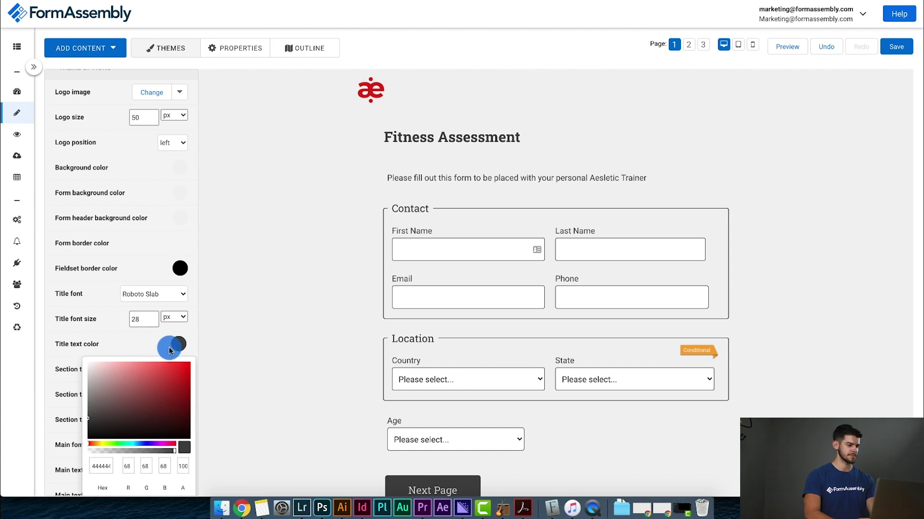
{"action": "left_click_drag", "start_coordinate": [87, 429], "coordinate": [77, 443]}
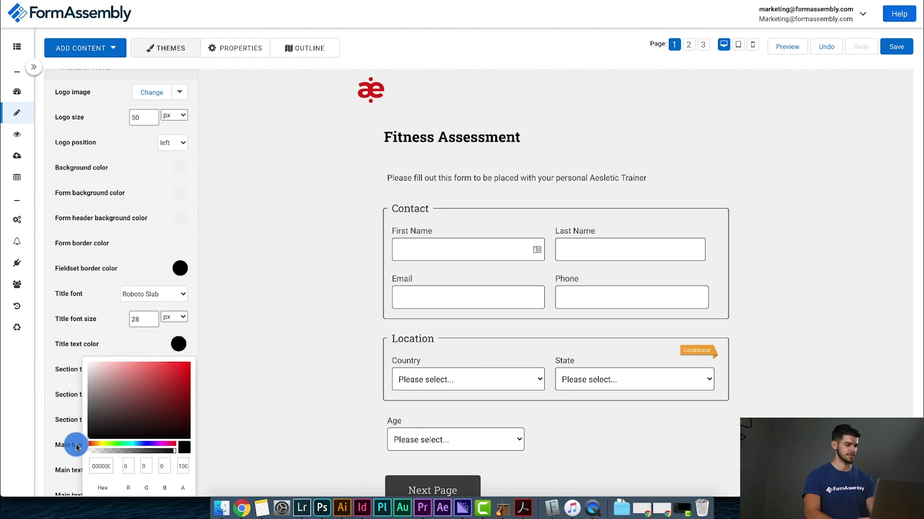
{"action": "left_click", "coordinate": [56, 372]}
{"action": "scroll", "coordinate": [68, 384], "scroll_direction": "down", "scroll_amount": 2}
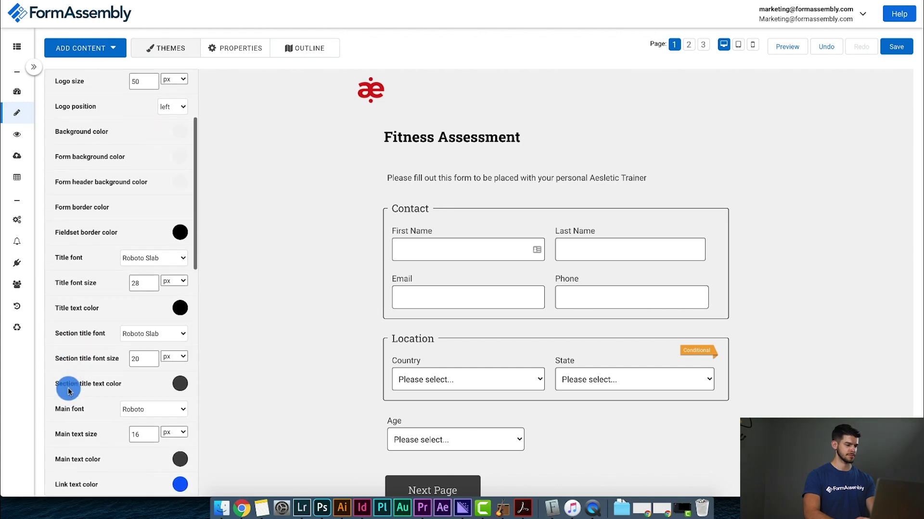
{"action": "left_click", "coordinate": [181, 374]}
{"action": "left_click_drag", "start_coordinate": [120, 437], "coordinate": [72, 474]}
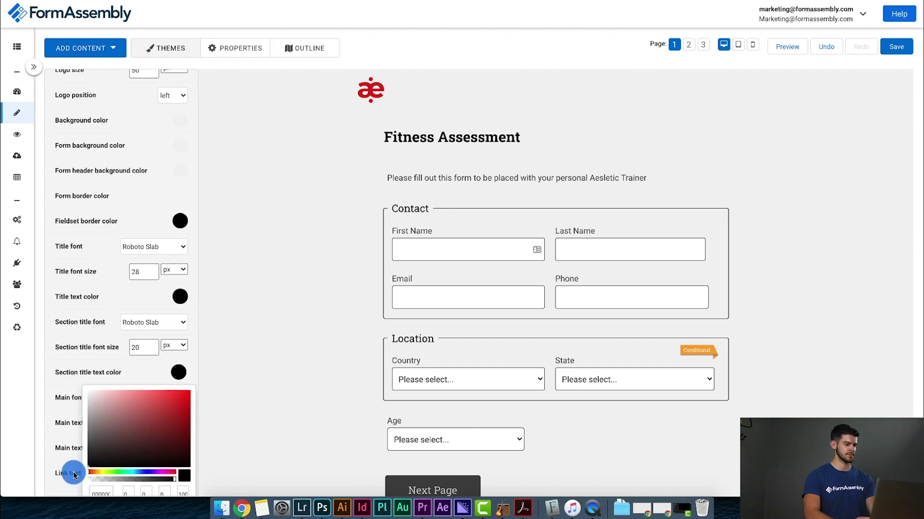
{"action": "left_click", "coordinate": [56, 410]}
Step: Make the main text colour black 000000
{"action": "scroll", "coordinate": [72, 405], "scroll_direction": "down", "scroll_amount": 3}
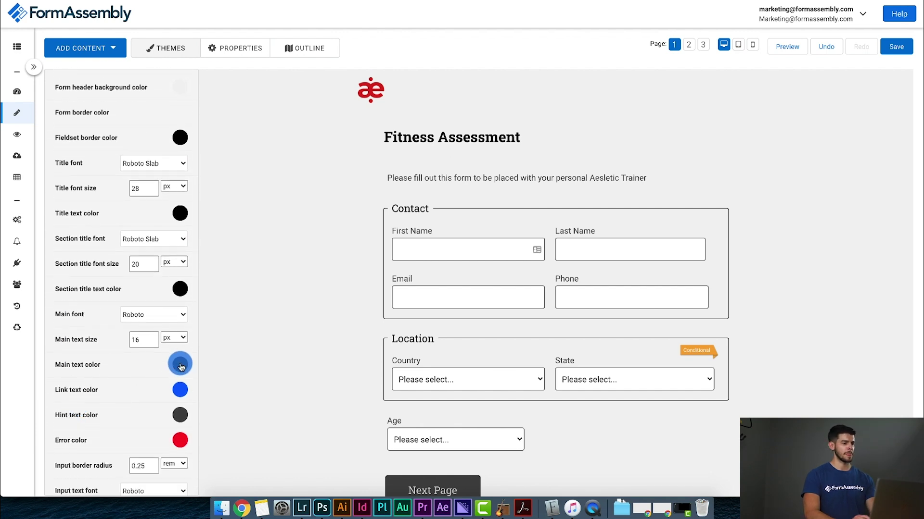
{"action": "left_click", "coordinate": [181, 367]}
{"action": "left_click_drag", "start_coordinate": [116, 417], "coordinate": [65, 475]}
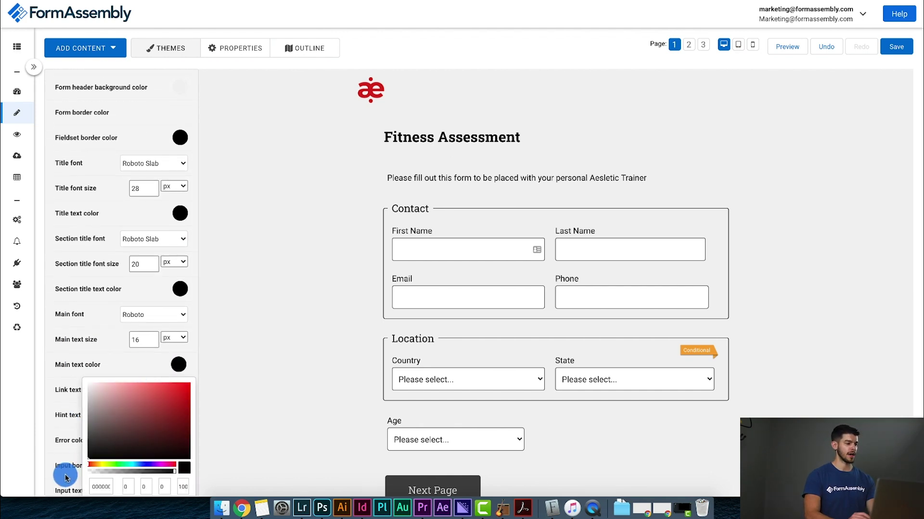
{"action": "left_click", "coordinate": [47, 380]}
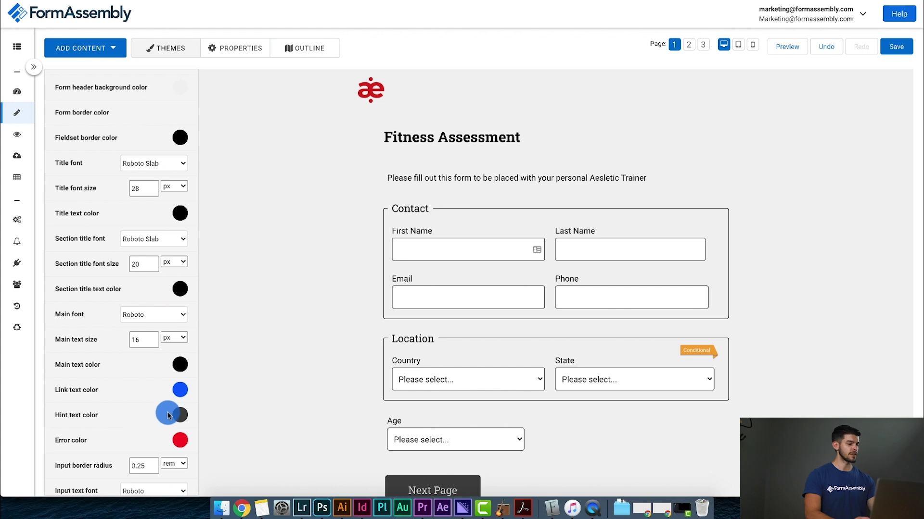
{"action": "scroll", "coordinate": [169, 412], "scroll_direction": "up", "scroll_amount": 5}
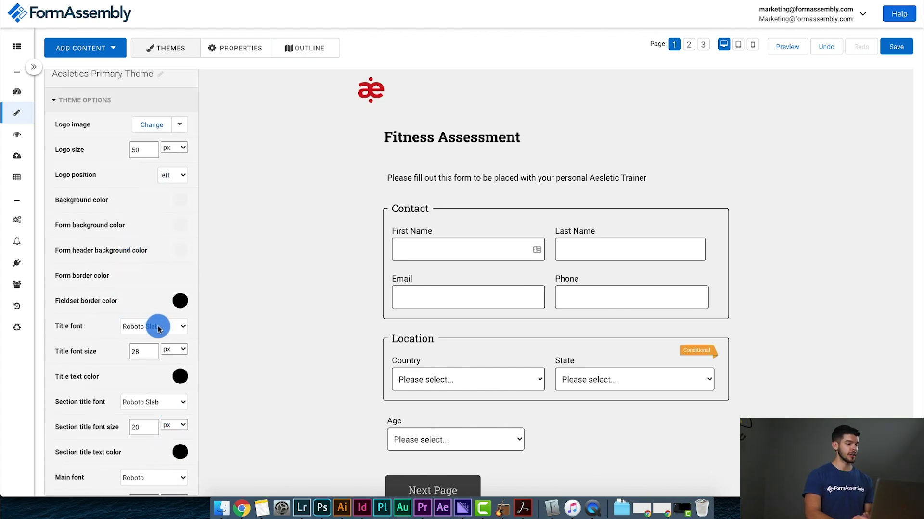
Step: Set the title, section title and main fonts to Verdana
{"action": "scroll", "coordinate": [158, 329], "scroll_direction": "down", "scroll_amount": 3}
{"action": "left_click", "coordinate": [171, 264]}
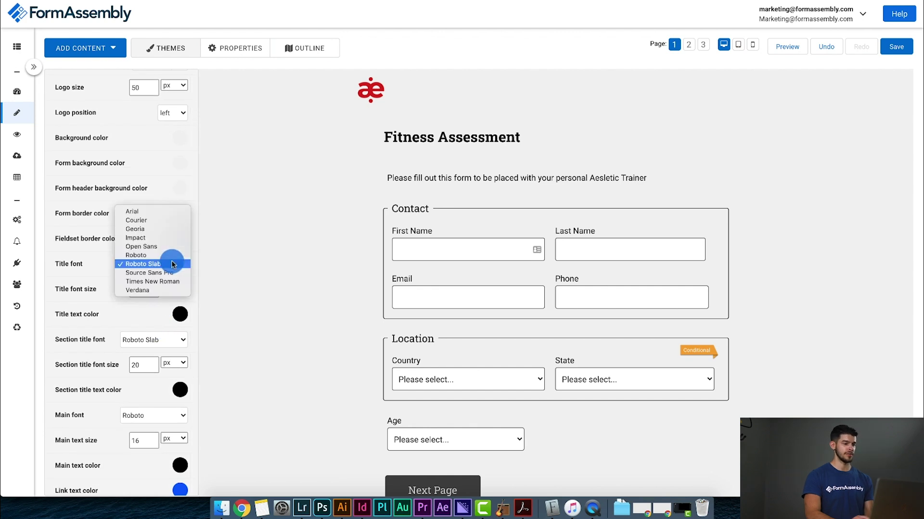
{"action": "left_click", "coordinate": [143, 290]}
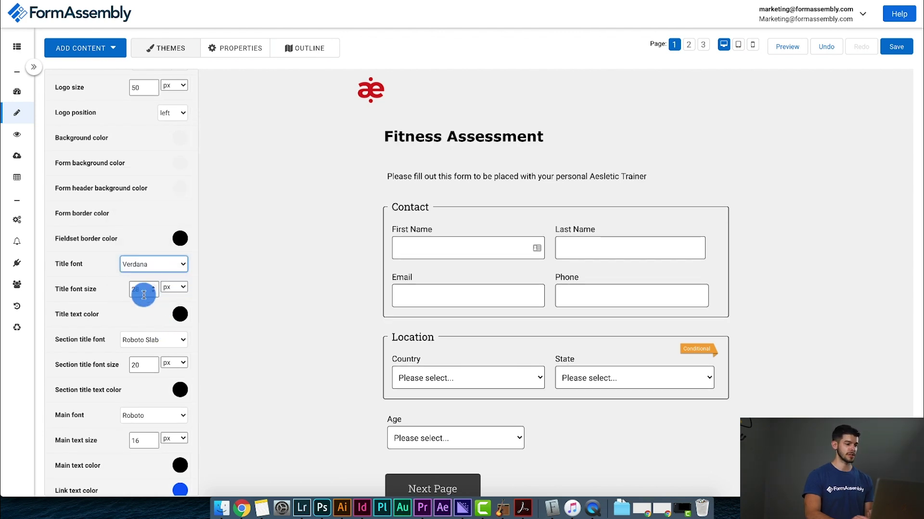
{"action": "scroll", "coordinate": [145, 307], "scroll_direction": "down", "scroll_amount": 2}
{"action": "left_click", "coordinate": [162, 302]}
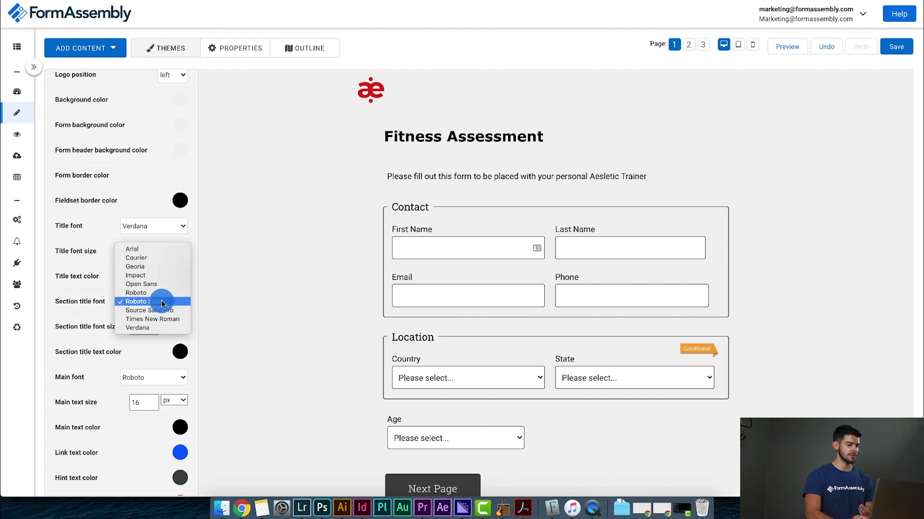
{"action": "left_click", "coordinate": [140, 327]}
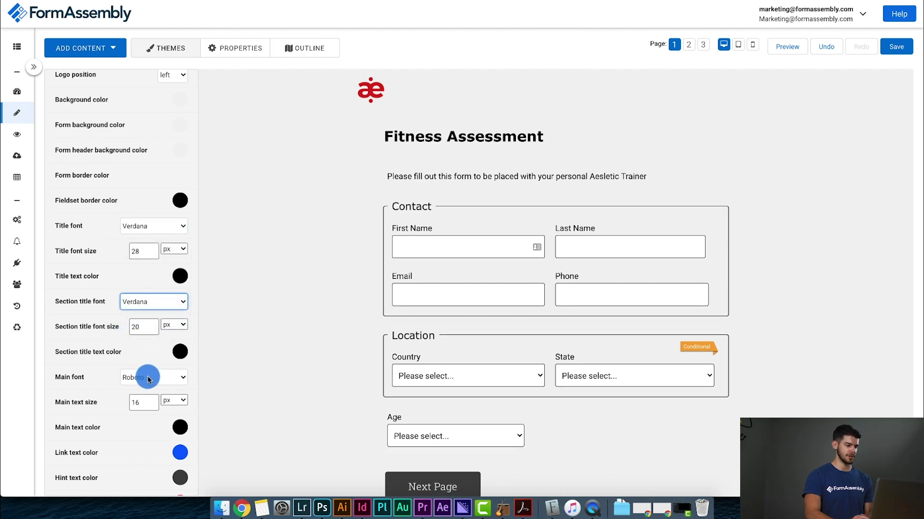
{"action": "left_click", "coordinate": [147, 379]}
{"action": "left_click", "coordinate": [140, 427]}
Step: Set the input text and button fonts to Verdana
{"action": "scroll", "coordinate": [140, 429], "scroll_direction": "down", "scroll_amount": 3}
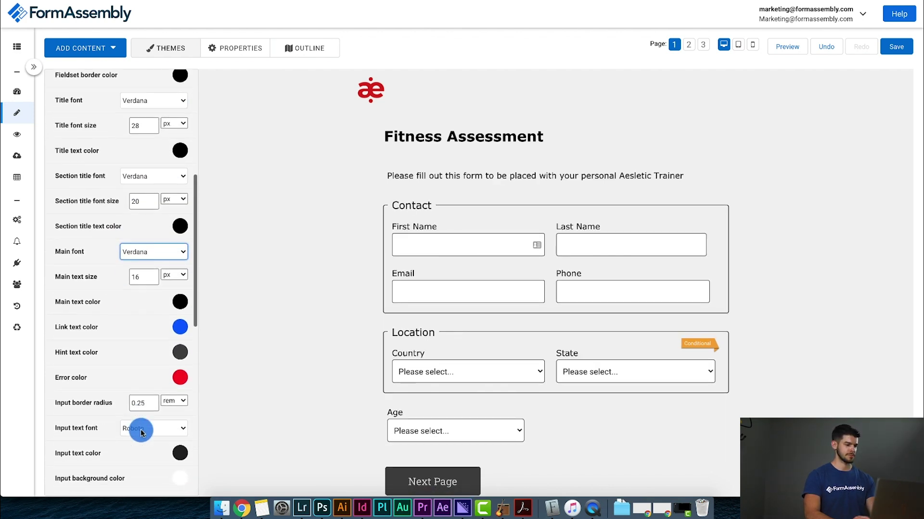
{"action": "scroll", "coordinate": [142, 424], "scroll_direction": "down", "scroll_amount": 1}
{"action": "left_click", "coordinate": [145, 408]}
{"action": "left_click", "coordinate": [137, 444]}
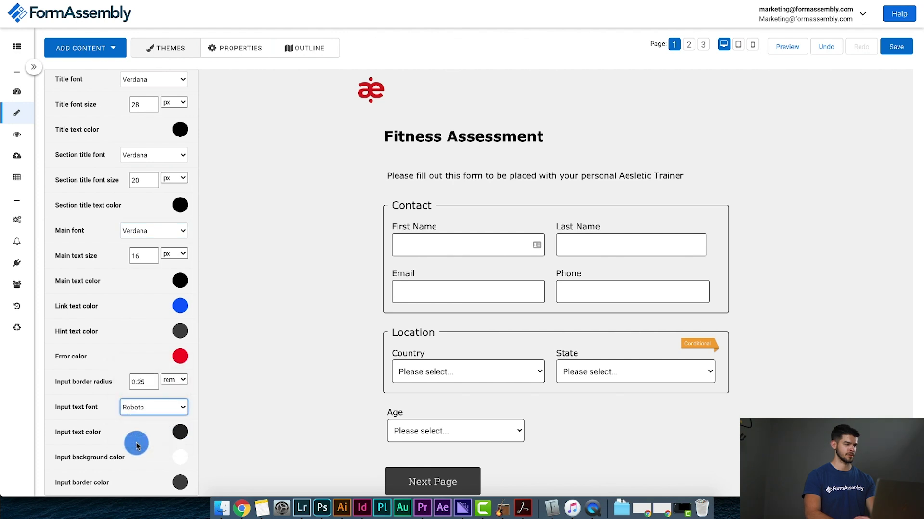
{"action": "scroll", "coordinate": [136, 444], "scroll_direction": "down", "scroll_amount": 6}
{"action": "left_click", "coordinate": [139, 431]}
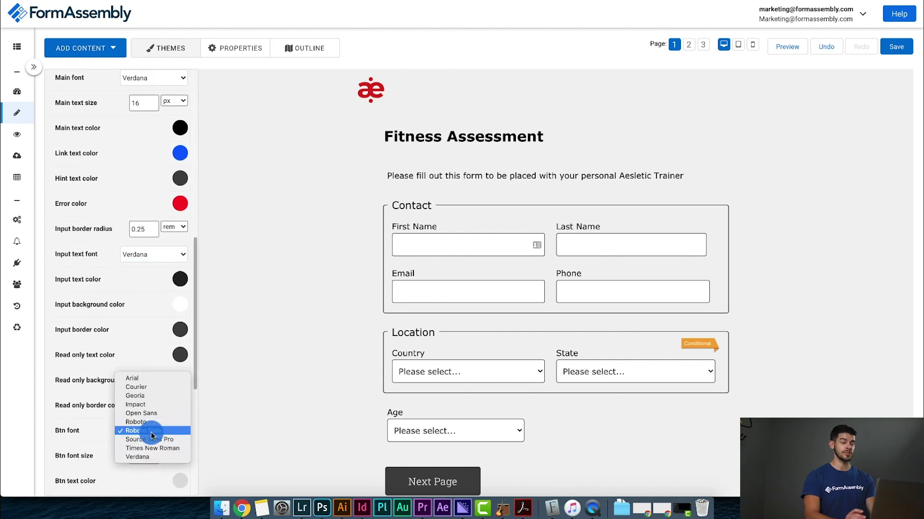
{"action": "left_click", "coordinate": [139, 457]}
Step: Compare the theme against the brand colours on the Illustrator artboard
{"action": "scroll", "coordinate": [139, 460], "scroll_direction": "down", "scroll_amount": 8}
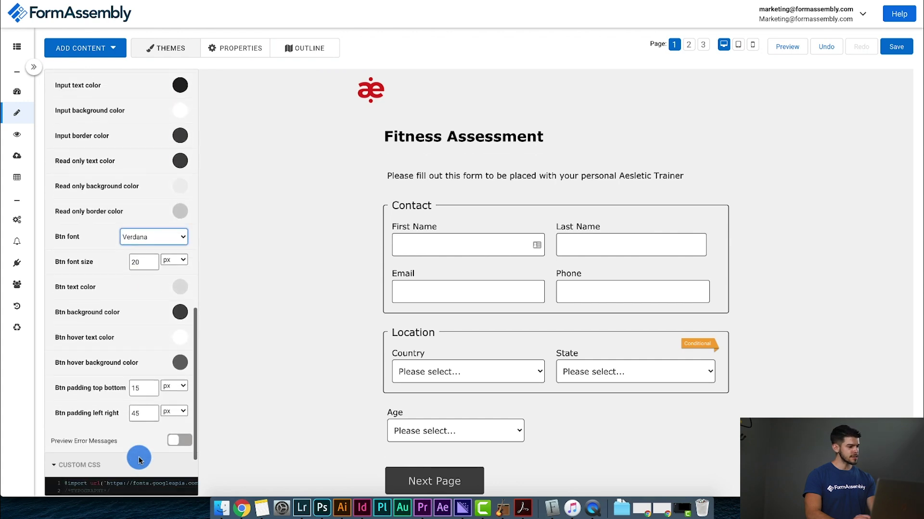
{"action": "scroll", "coordinate": [138, 459], "scroll_direction": "up", "scroll_amount": 13}
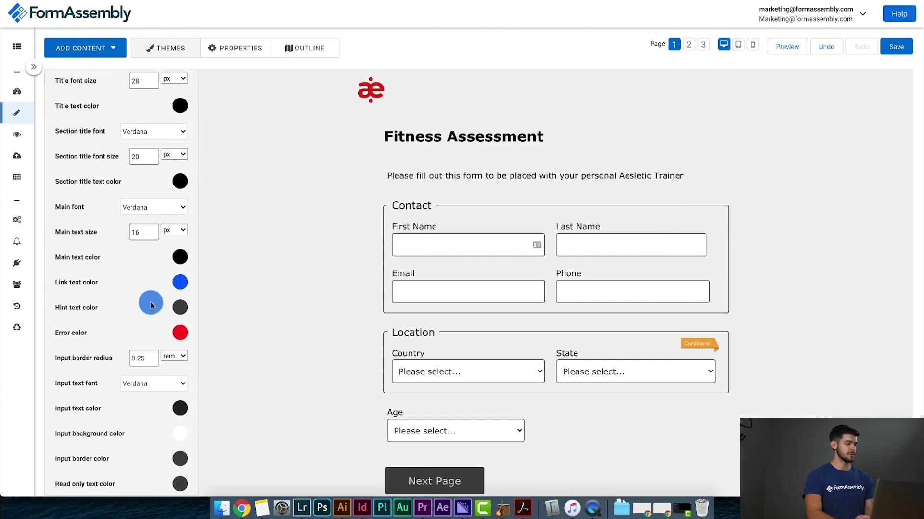
{"action": "scroll", "coordinate": [128, 284], "scroll_direction": "up", "scroll_amount": 2}
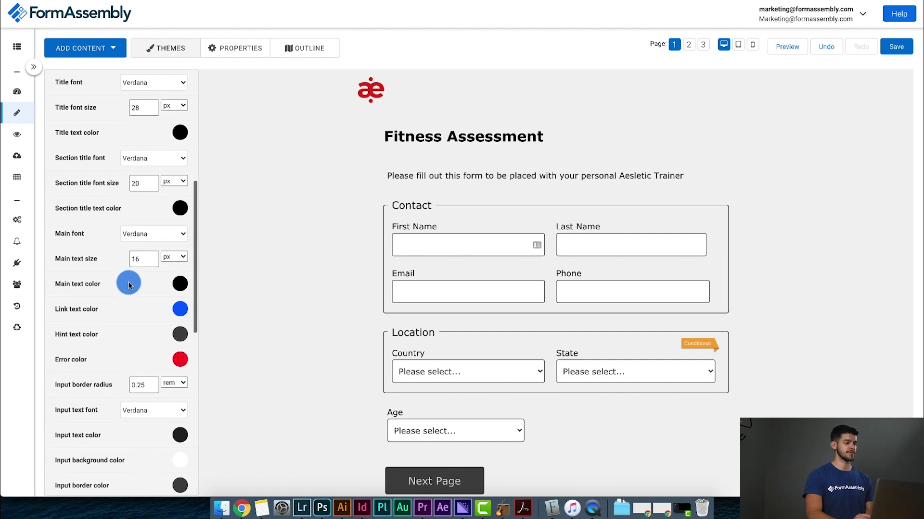
{"action": "scroll", "coordinate": [128, 285], "scroll_direction": "up", "scroll_amount": 1}
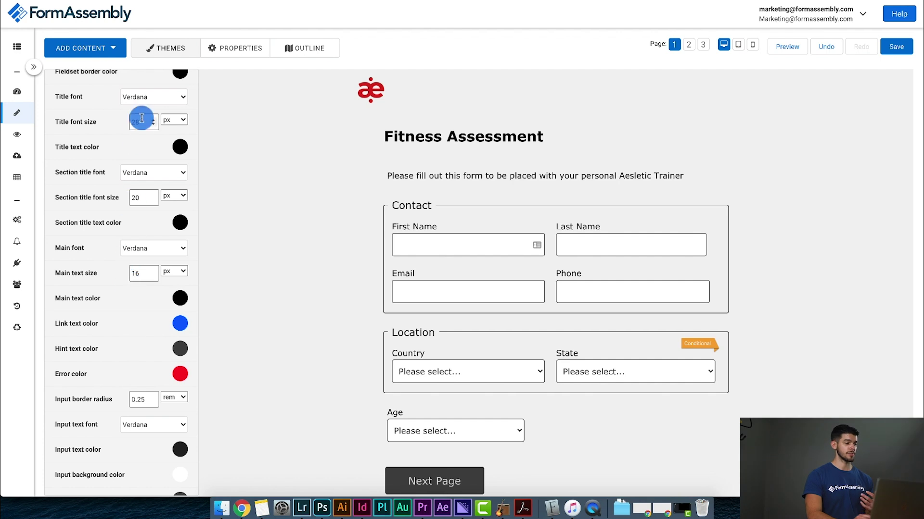
{"action": "scroll", "coordinate": [107, 233], "scroll_direction": "up", "scroll_amount": 1}
{"action": "scroll", "coordinate": [107, 234], "scroll_direction": "up", "scroll_amount": 6}
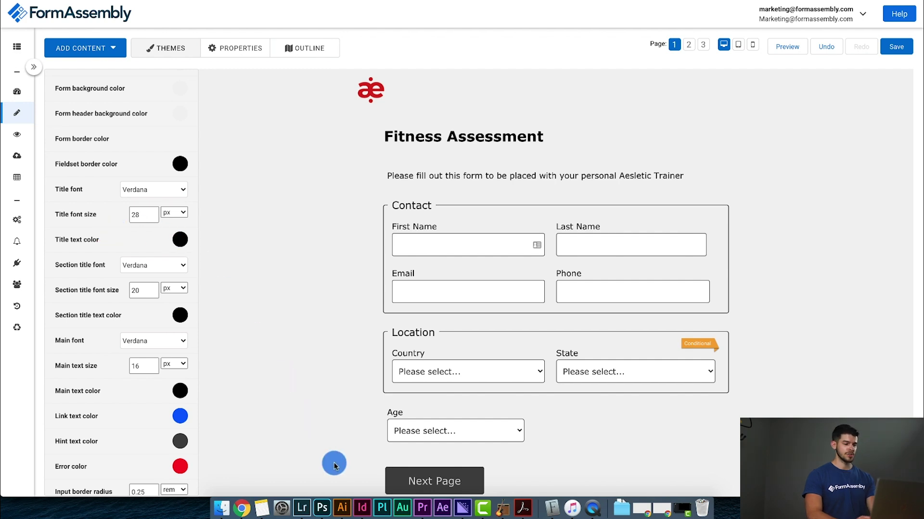
{"action": "left_click", "coordinate": [342, 509]}
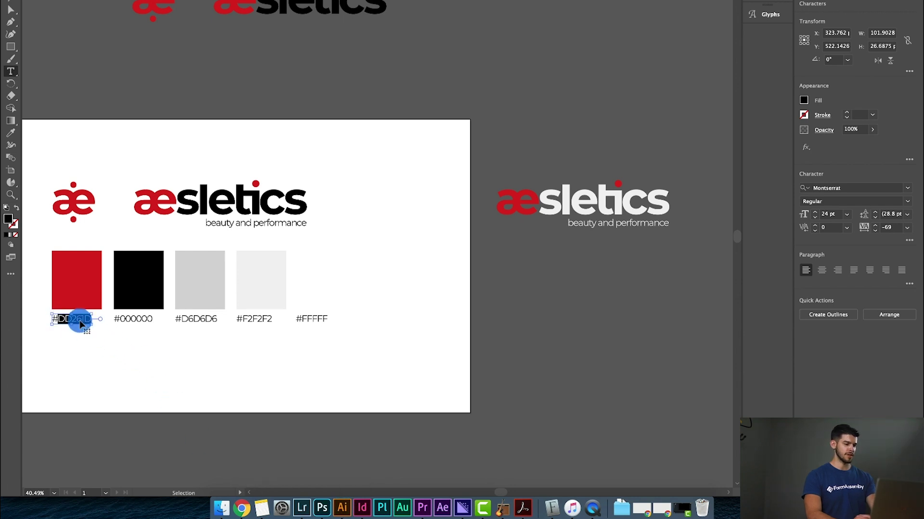
{"action": "left_click", "coordinate": [242, 509]}
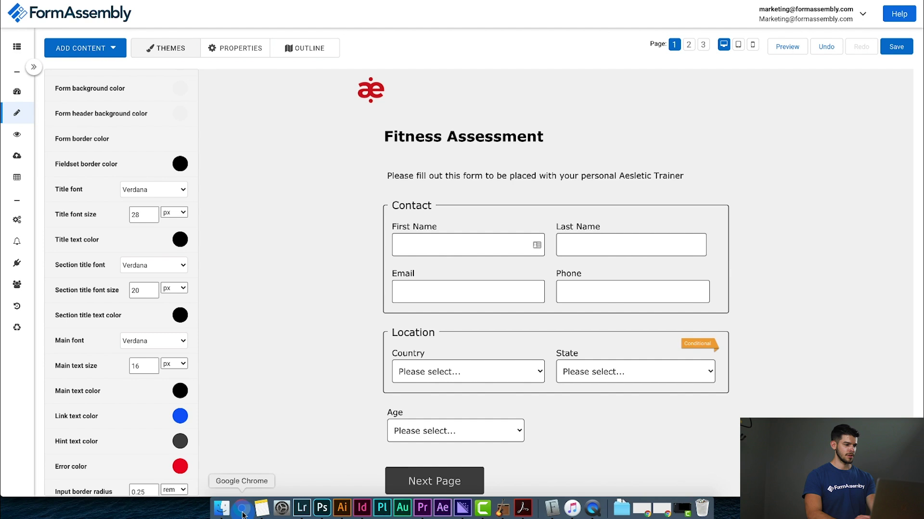
Step: Paste brand red #DD261D as the title text colour so the Fitness Assessment heading turns red
{"action": "left_click", "coordinate": [179, 239]}
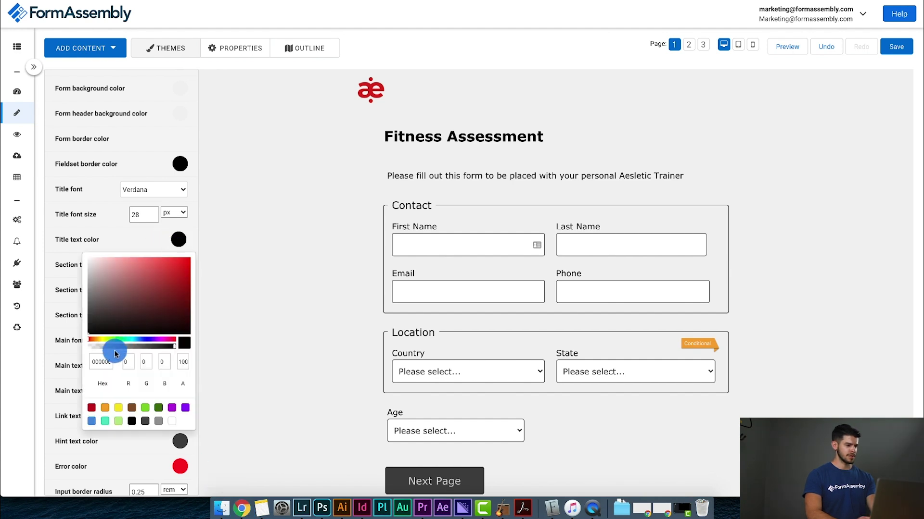
{"action": "double_click", "coordinate": [101, 361]}
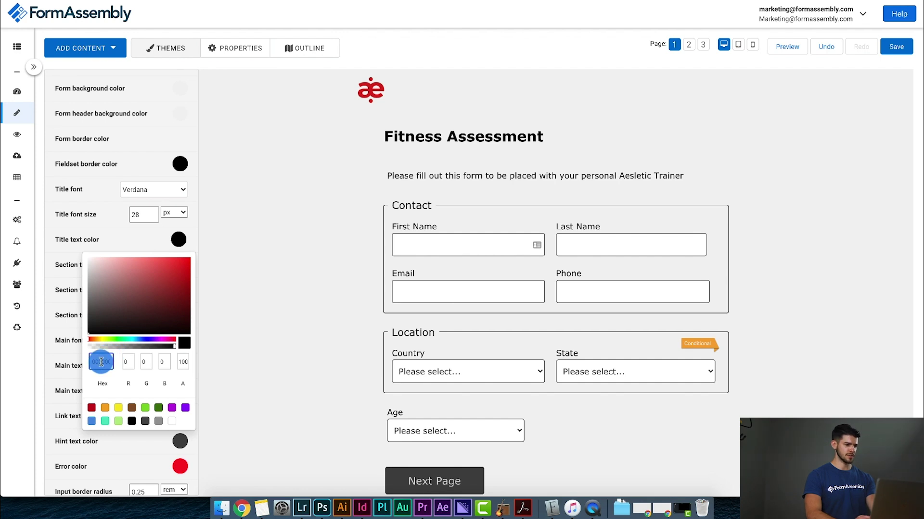
{"action": "key", "text": "super+v"}
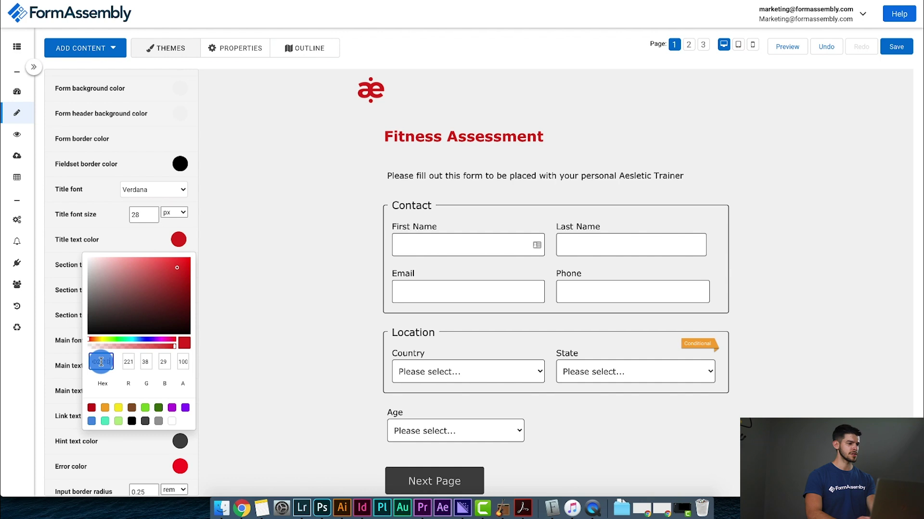
{"action": "left_click", "coordinate": [53, 271]}
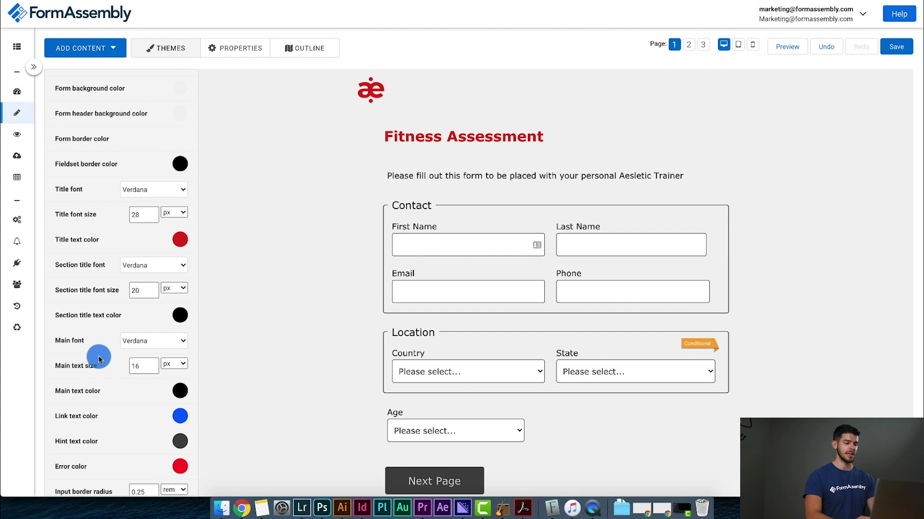
Step: Set the button background colour to the brand red hex
{"action": "scroll", "coordinate": [117, 395], "scroll_direction": "down", "scroll_amount": 6}
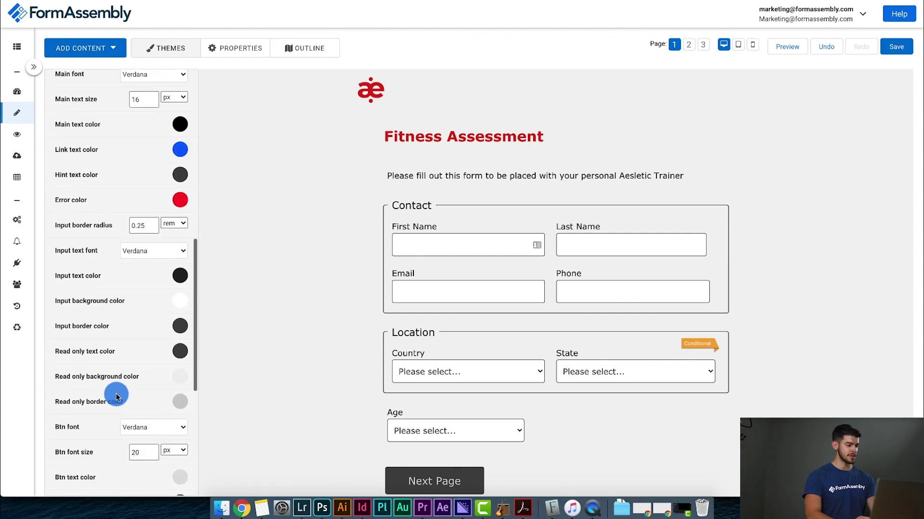
{"action": "scroll", "coordinate": [117, 395], "scroll_direction": "down", "scroll_amount": 5}
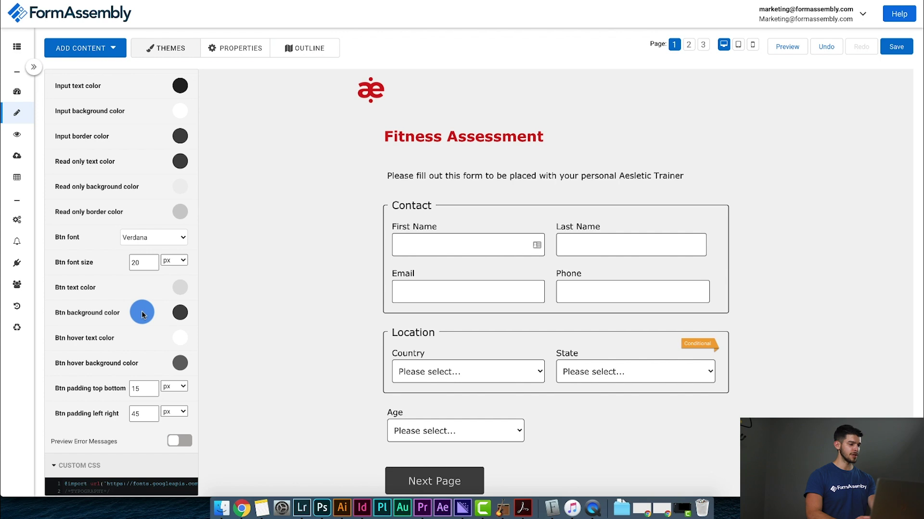
{"action": "left_click", "coordinate": [180, 315]}
{"action": "left_click", "coordinate": [103, 434]}
{"action": "key", "text": "ctrl+v"}
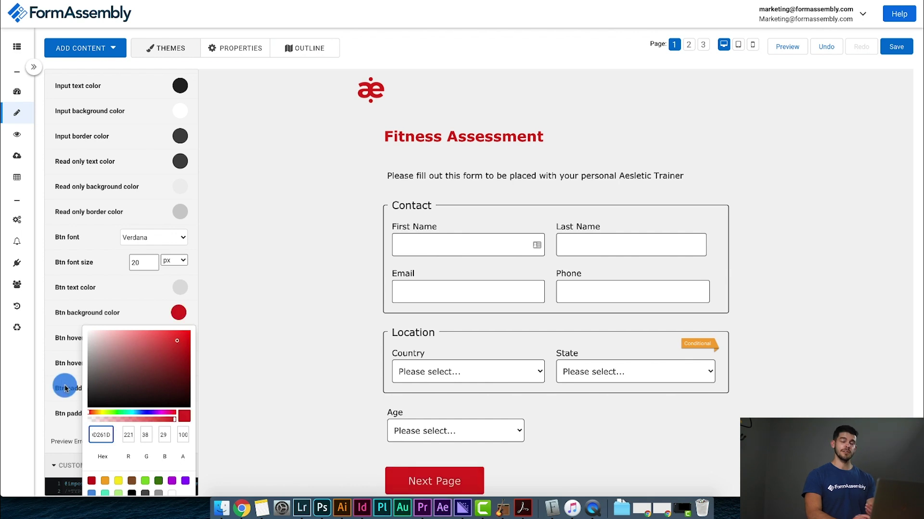
{"action": "left_click", "coordinate": [52, 351]}
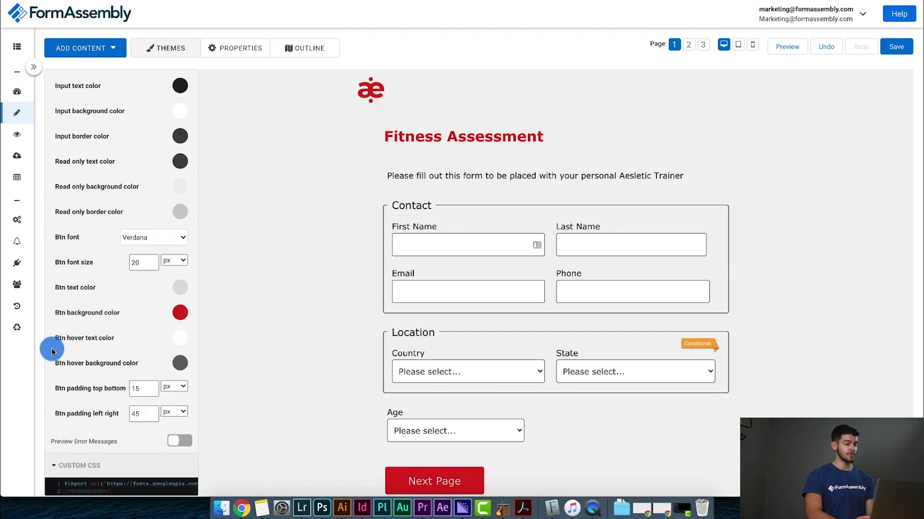
Step: Set the button hover background colour to the brand red as well
{"action": "left_click", "coordinate": [181, 368]}
{"action": "left_click", "coordinate": [101, 479]}
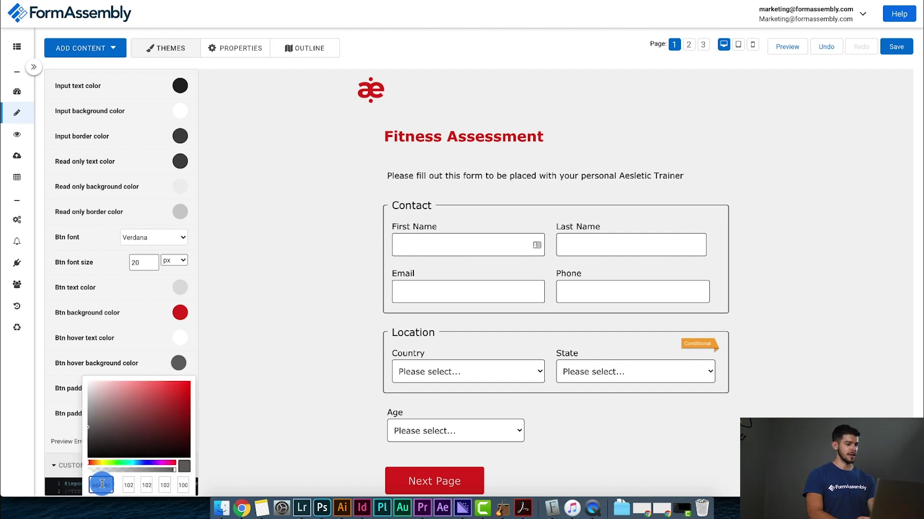
{"action": "type", "text": "DD261D"}
{"action": "left_click", "coordinate": [178, 390]}
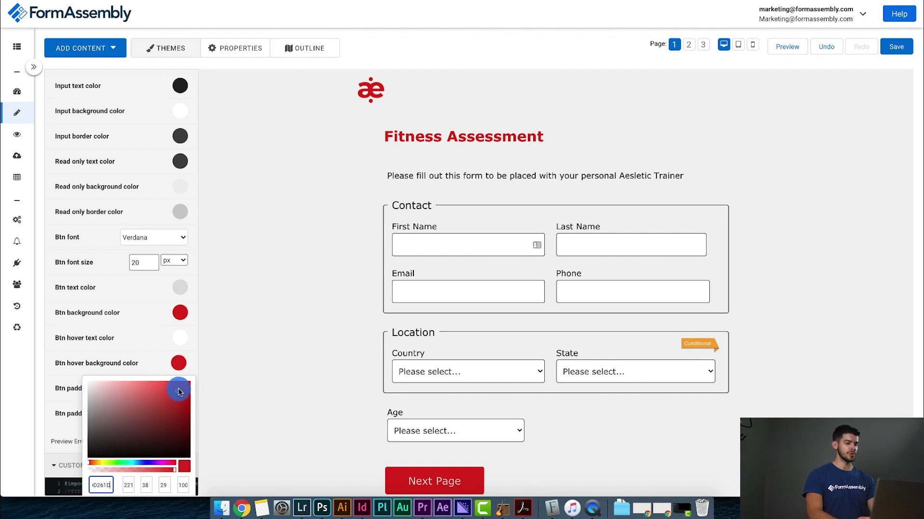
{"action": "left_click", "coordinate": [234, 382]}
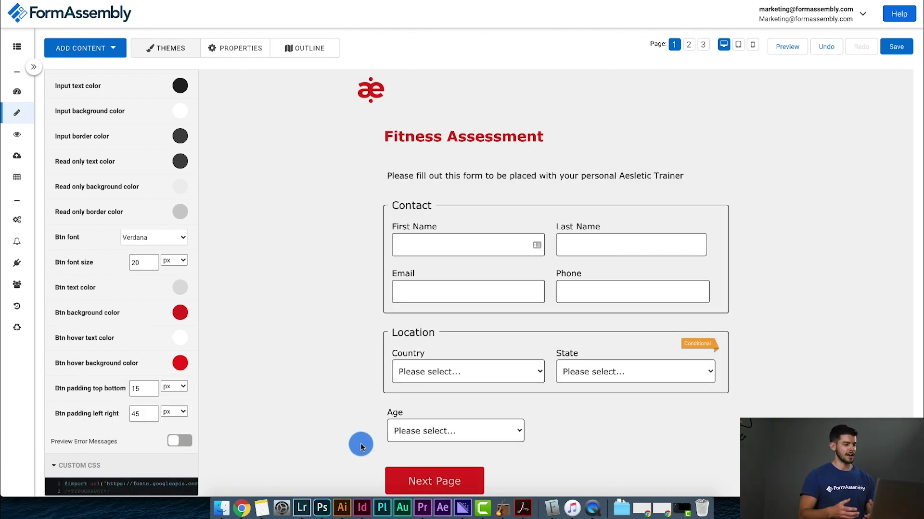
Step: Make the button text colour pure white (#FFFFFF)
{"action": "scroll", "coordinate": [361, 447], "scroll_direction": "down", "scroll_amount": 2}
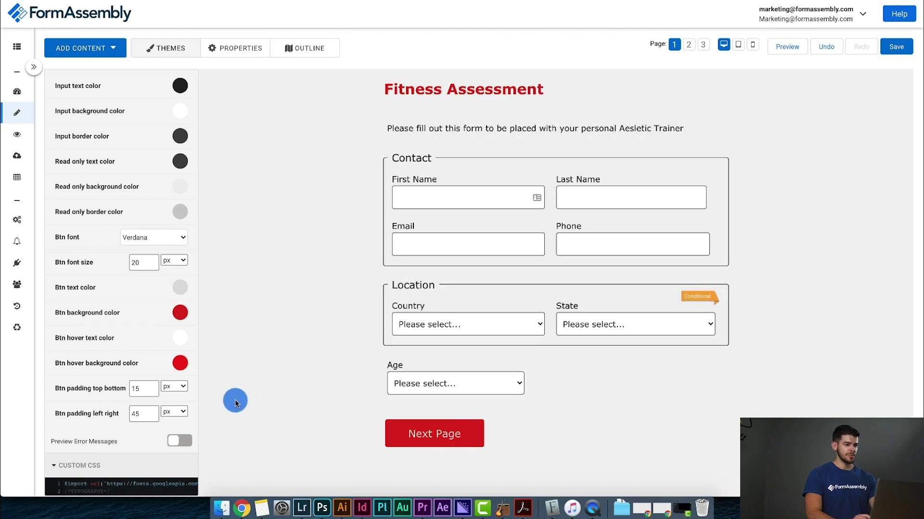
{"action": "scroll", "coordinate": [305, 349], "scroll_direction": "up", "scroll_amount": 2}
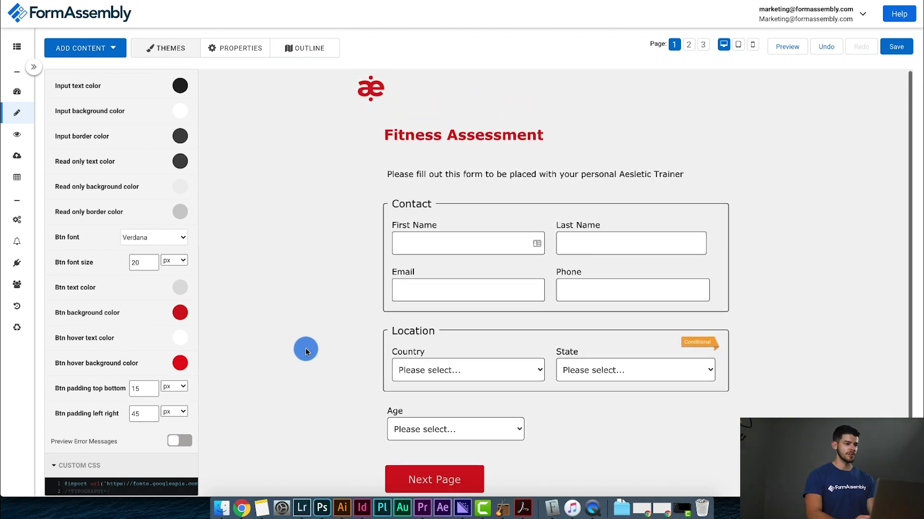
{"action": "left_click", "coordinate": [179, 289]}
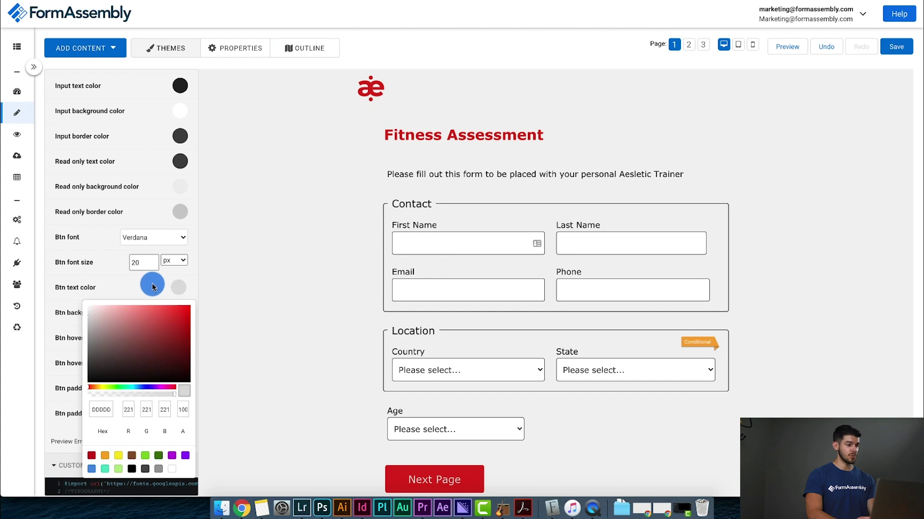
{"action": "left_click_drag", "start_coordinate": [102, 363], "coordinate": [88, 305]}
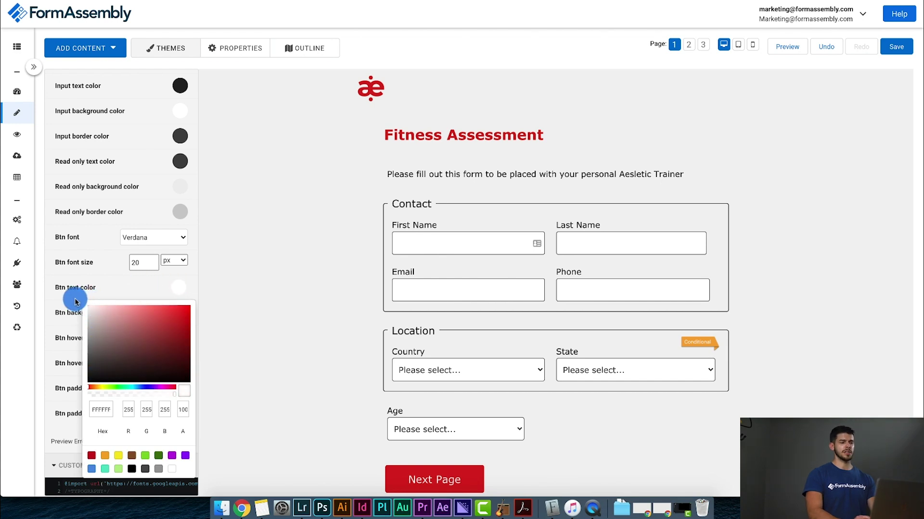
{"action": "left_click", "coordinate": [118, 286]}
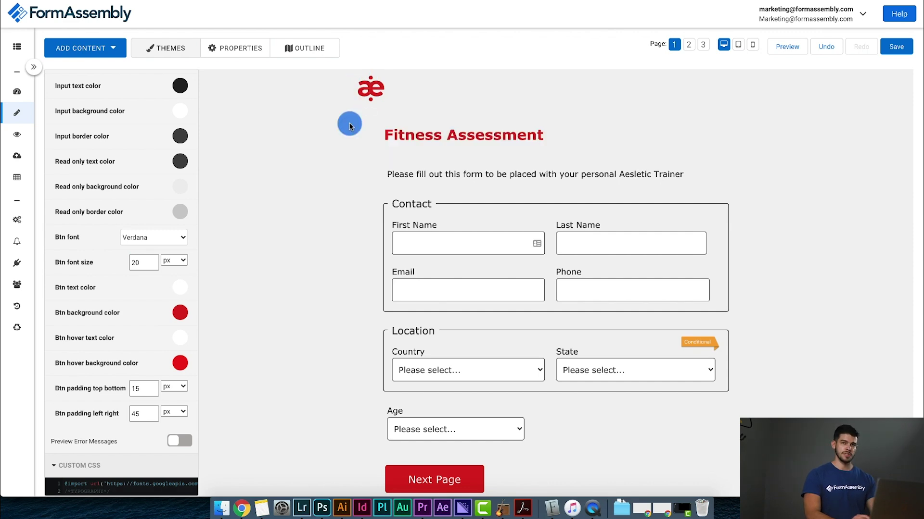
{"action": "scroll", "coordinate": [84, 440], "scroll_direction": "down", "scroll_amount": 3}
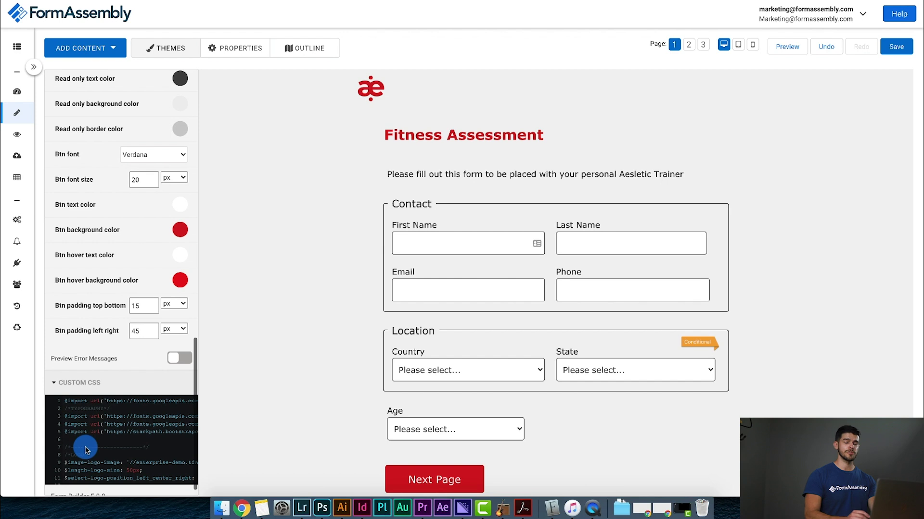
Step: Add a new 'margin-left: 50' line to the .wFormContainer .wFormHeader rule in Custom CSS
{"action": "scroll", "coordinate": [114, 367], "scroll_direction": "down", "scroll_amount": 1}
{"action": "scroll", "coordinate": [99, 439], "scroll_direction": "down", "scroll_amount": 3}
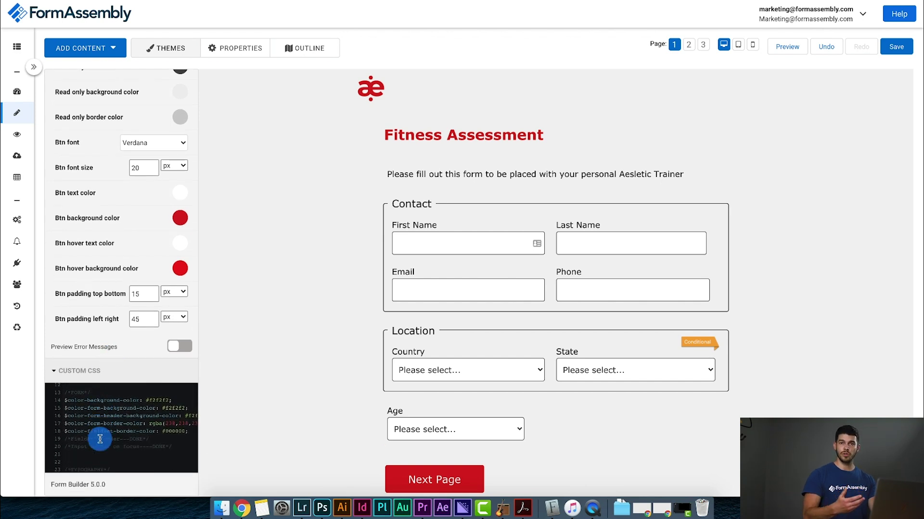
{"action": "scroll", "coordinate": [99, 439], "scroll_direction": "down", "scroll_amount": 10}
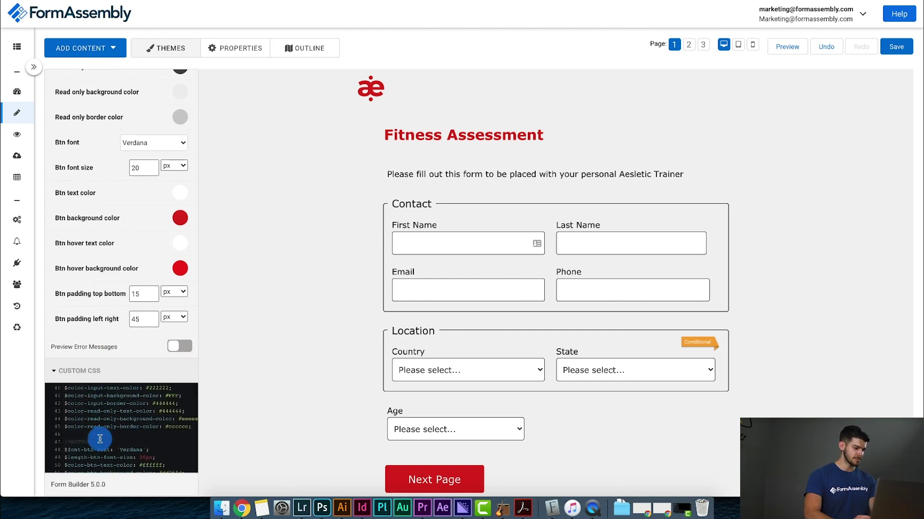
{"action": "scroll", "coordinate": [100, 439], "scroll_direction": "down", "scroll_amount": 20}
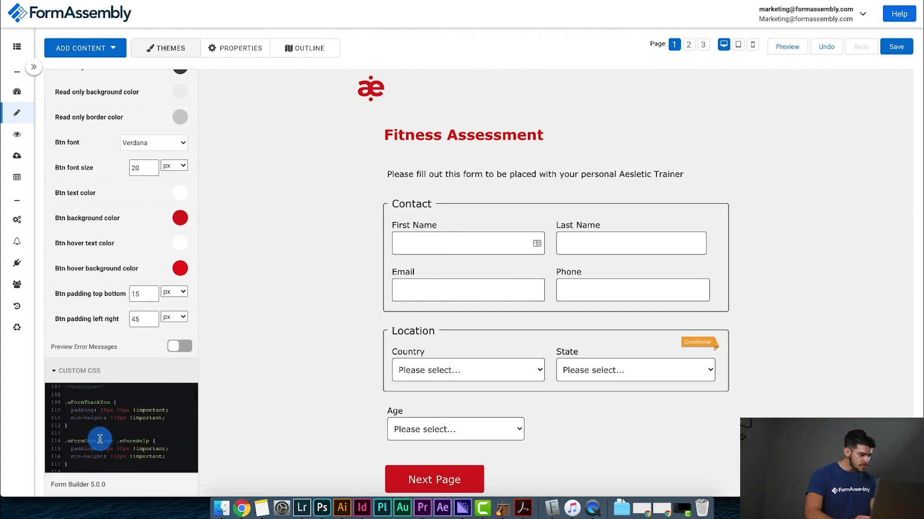
{"action": "scroll", "coordinate": [99, 439], "scroll_direction": "down", "scroll_amount": 20}
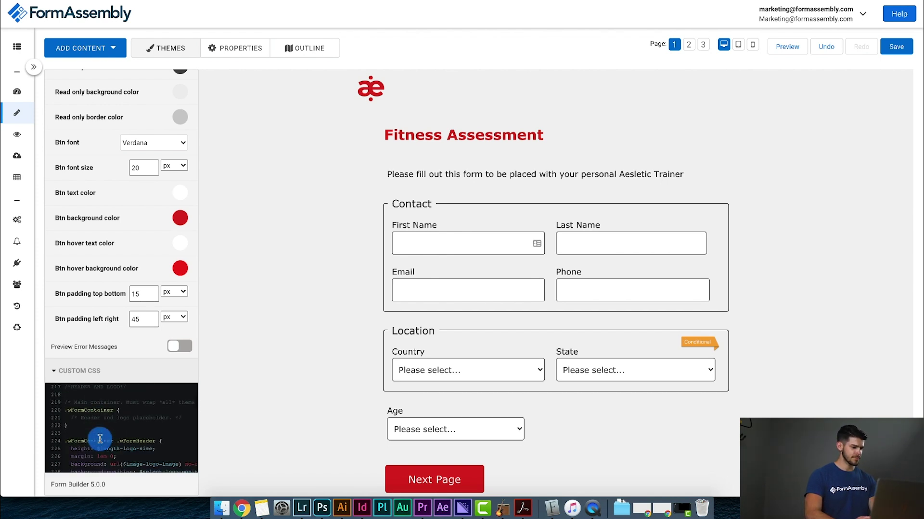
{"action": "scroll", "coordinate": [100, 439], "scroll_direction": "down", "scroll_amount": 1}
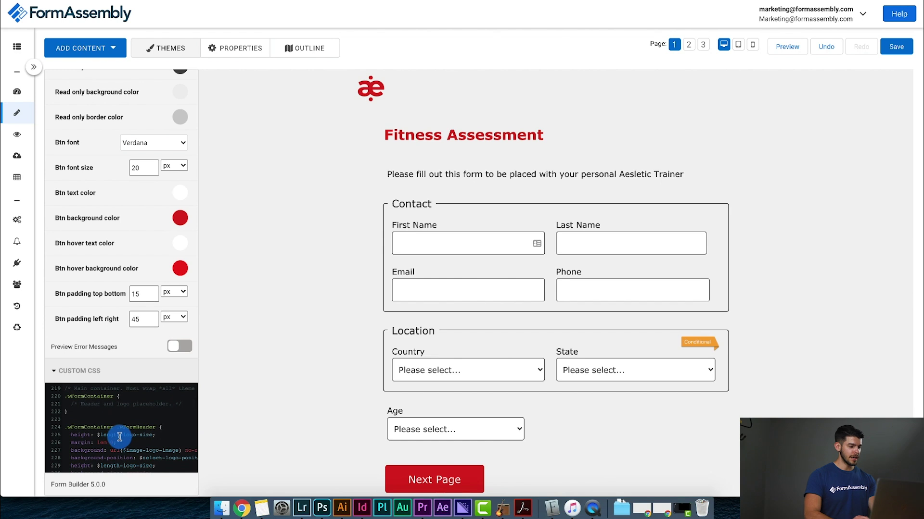
{"action": "scroll", "coordinate": [134, 436], "scroll_direction": "up", "scroll_amount": 2}
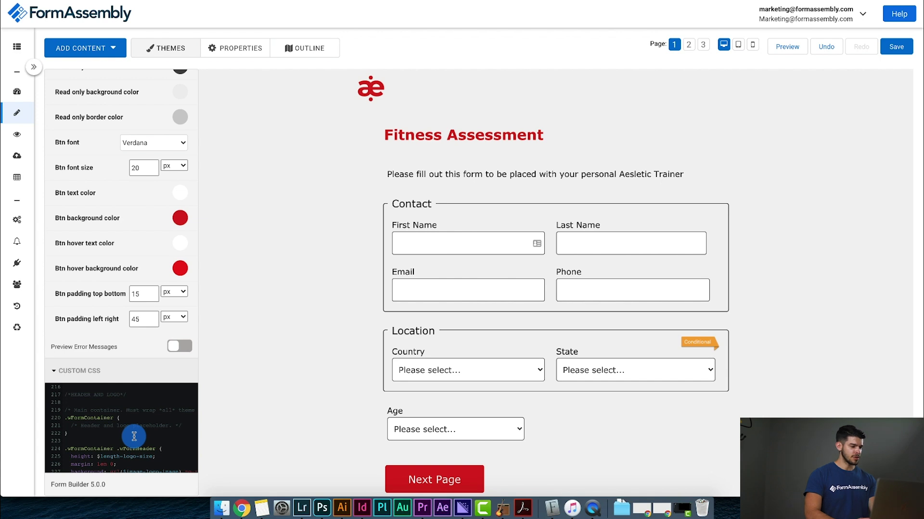
{"action": "scroll", "coordinate": [134, 436], "scroll_direction": "down", "scroll_amount": 2}
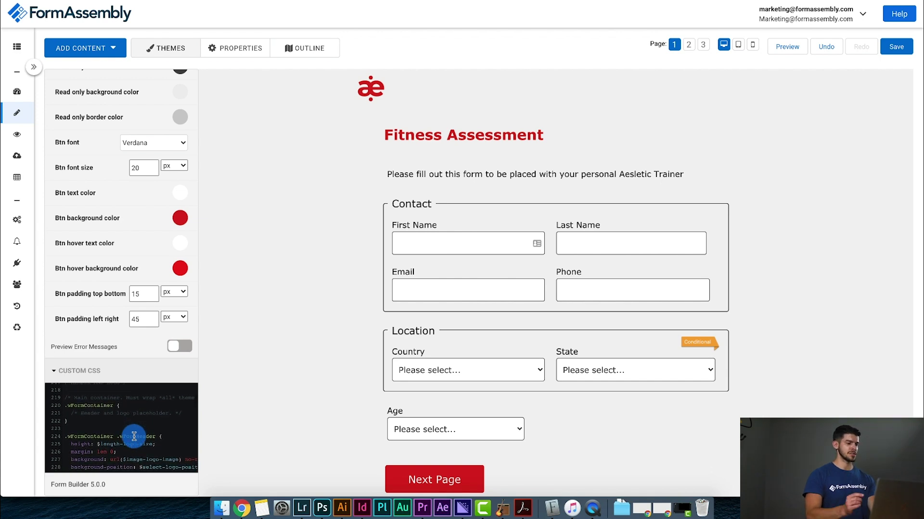
{"action": "scroll", "coordinate": [134, 436], "scroll_direction": "down", "scroll_amount": 3}
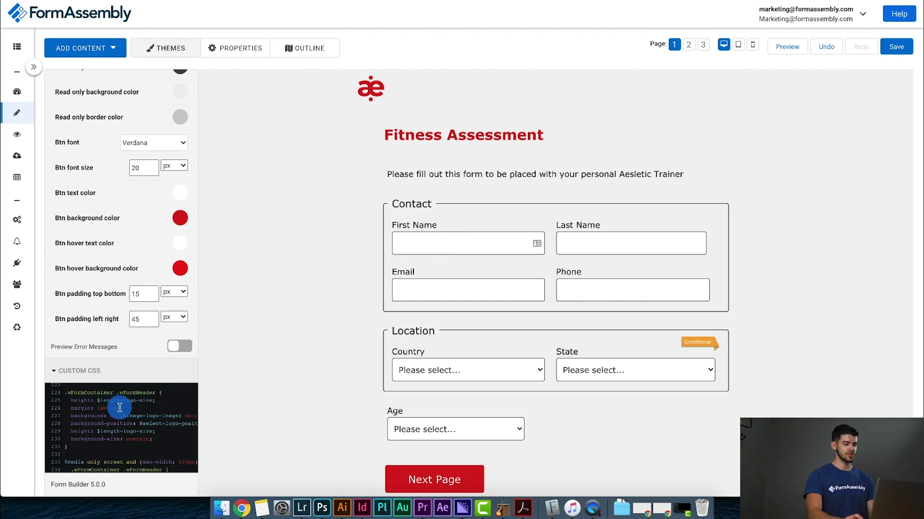
{"action": "left_click", "coordinate": [120, 407]}
{"action": "key", "text": "Return"}
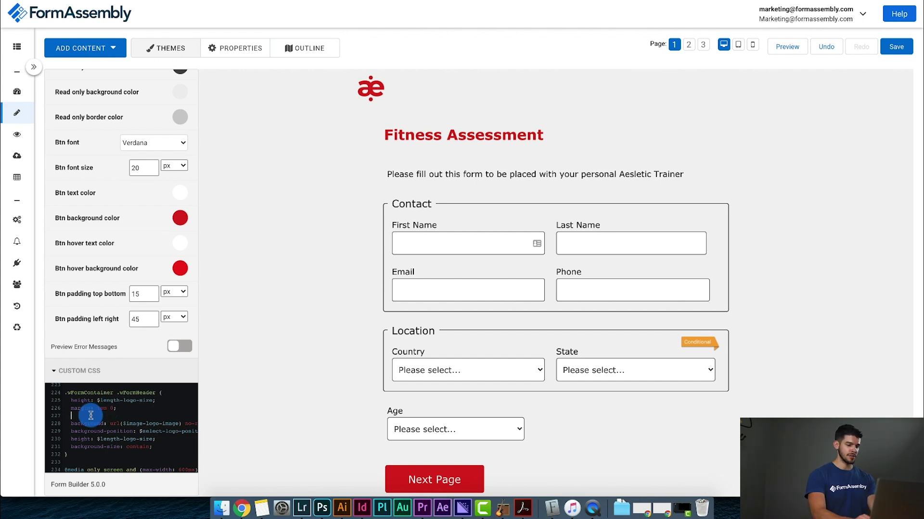
{"action": "type", "text": "margin"}
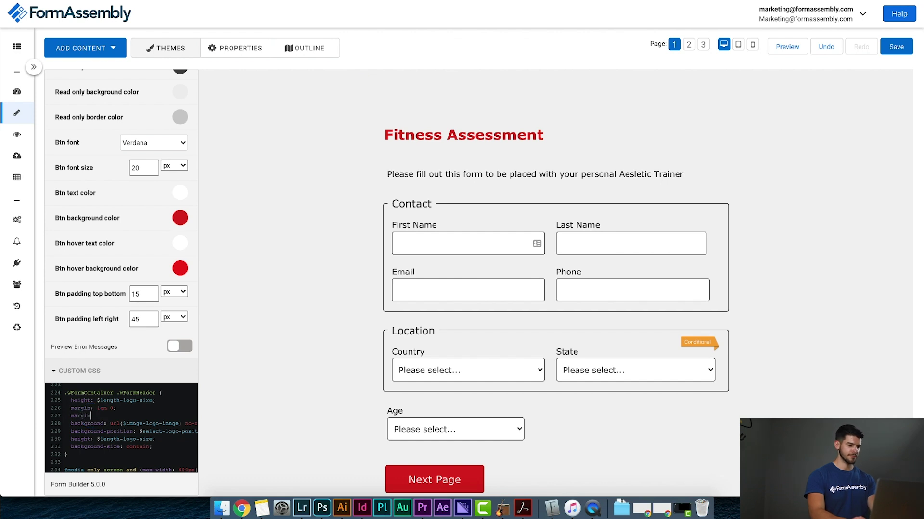
{"action": "type", "text": "-left: "}
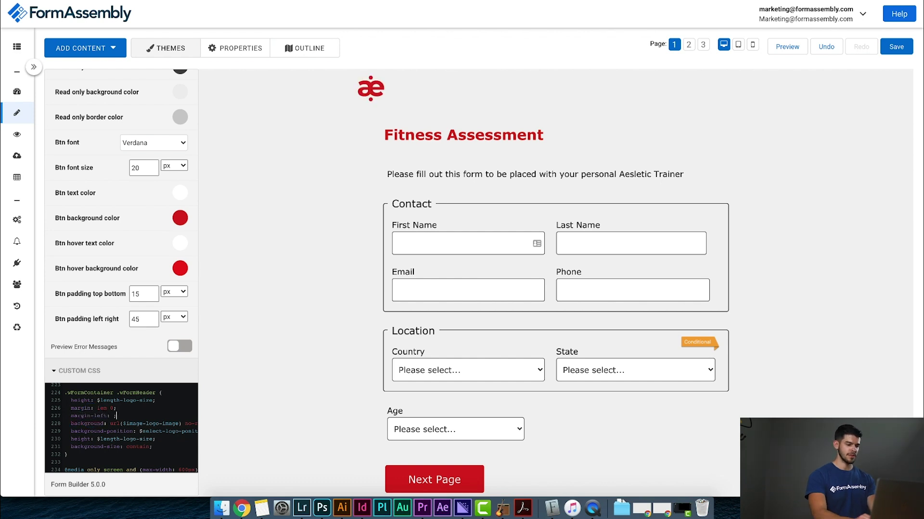
{"action": "type", "text": "50"}
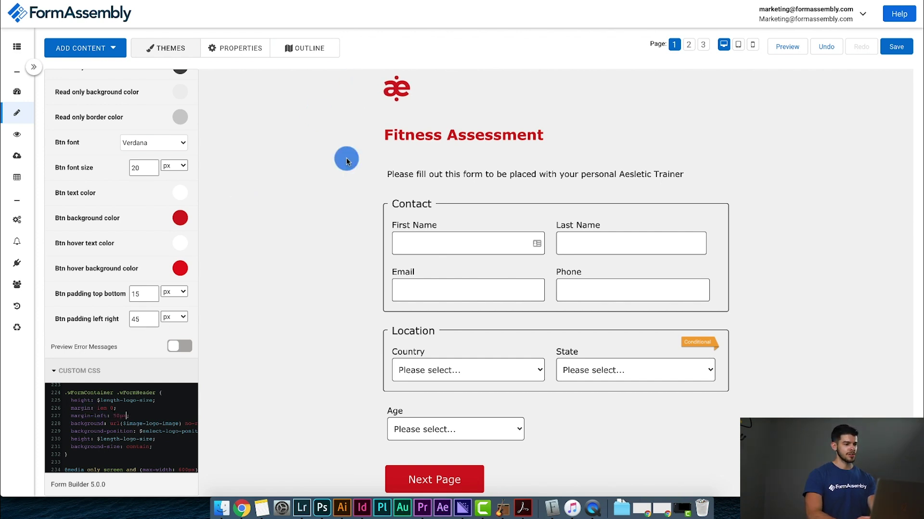
Step: Briefly preview error messages, then set the Error colour to the brand red
{"action": "left_click", "coordinate": [175, 347]}
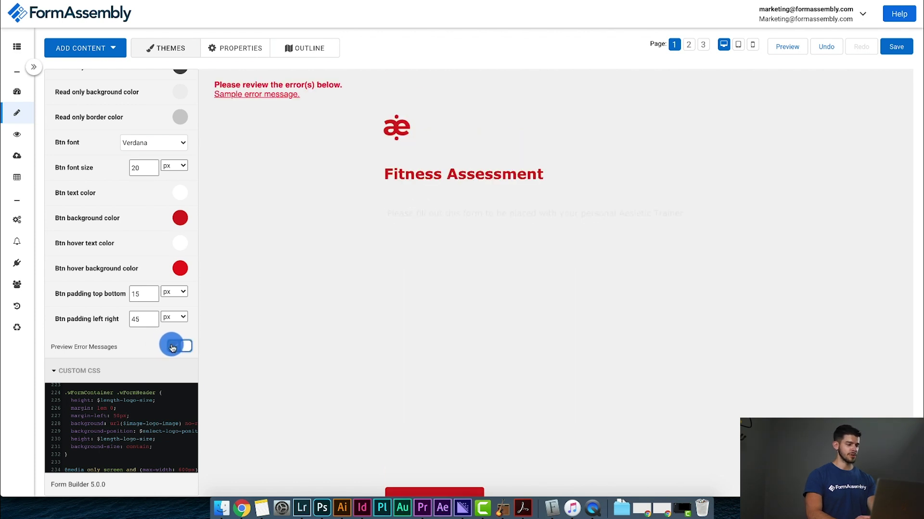
{"action": "left_click", "coordinate": [174, 347]}
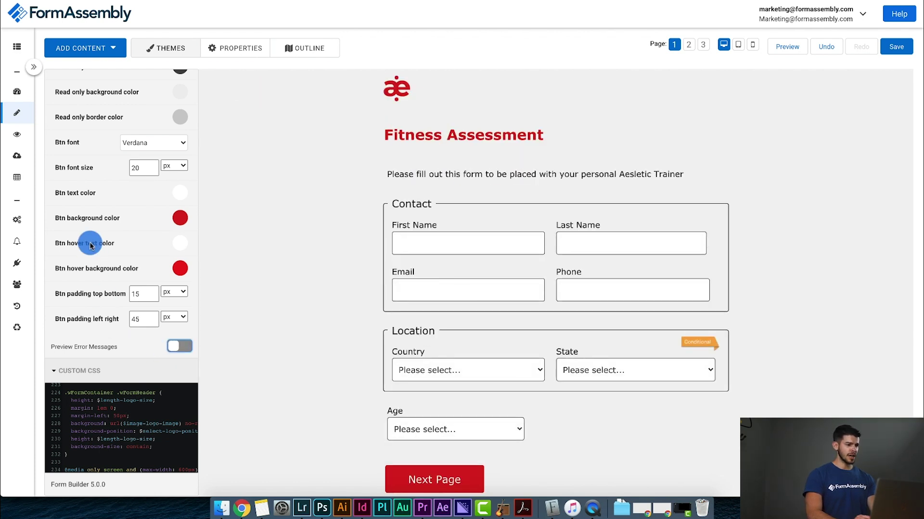
{"action": "scroll", "coordinate": [87, 243], "scroll_direction": "up", "scroll_amount": 5}
{"action": "scroll", "coordinate": [90, 246], "scroll_direction": "up", "scroll_amount": 1}
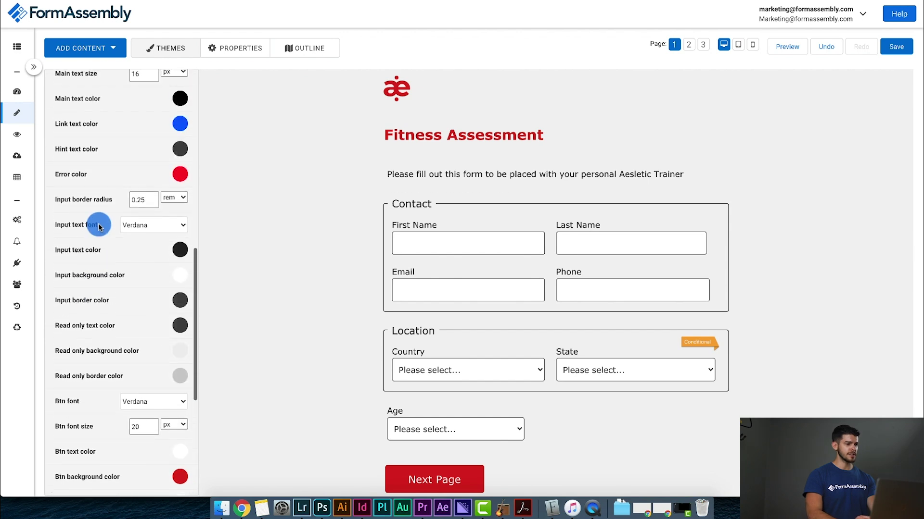
{"action": "left_click", "coordinate": [181, 176]}
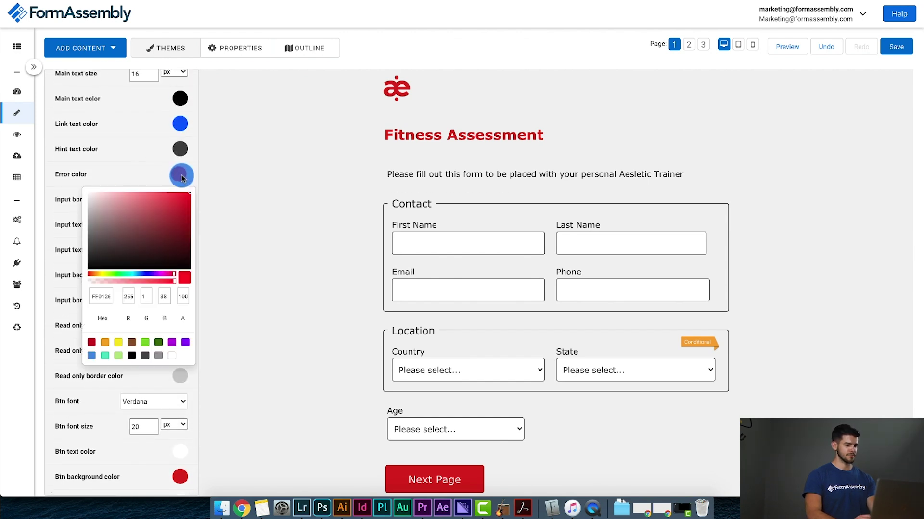
{"action": "left_click", "coordinate": [101, 297]}
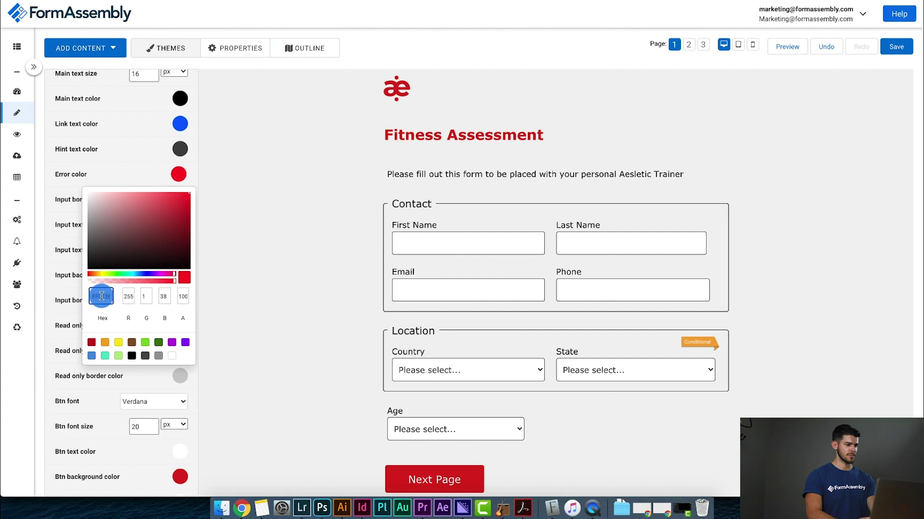
{"action": "left_click", "coordinate": [50, 237]}
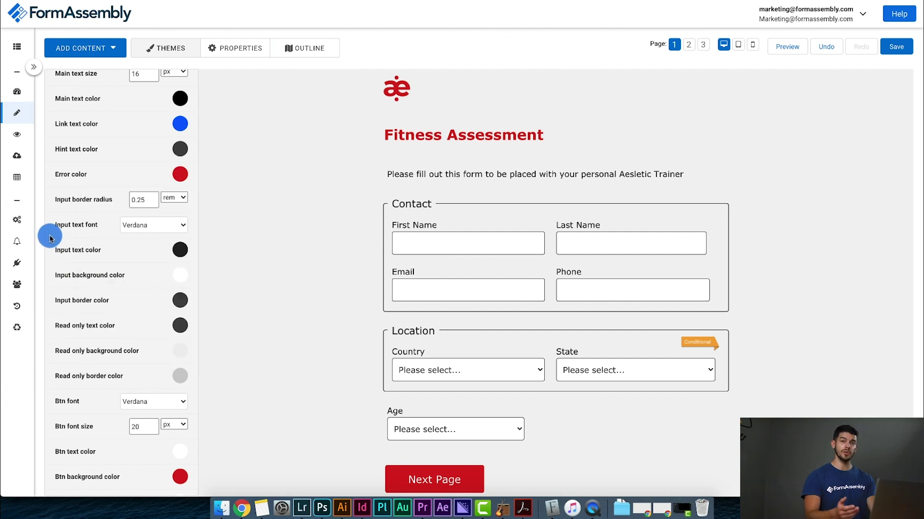
{"action": "scroll", "coordinate": [73, 201], "scroll_direction": "up", "scroll_amount": 10}
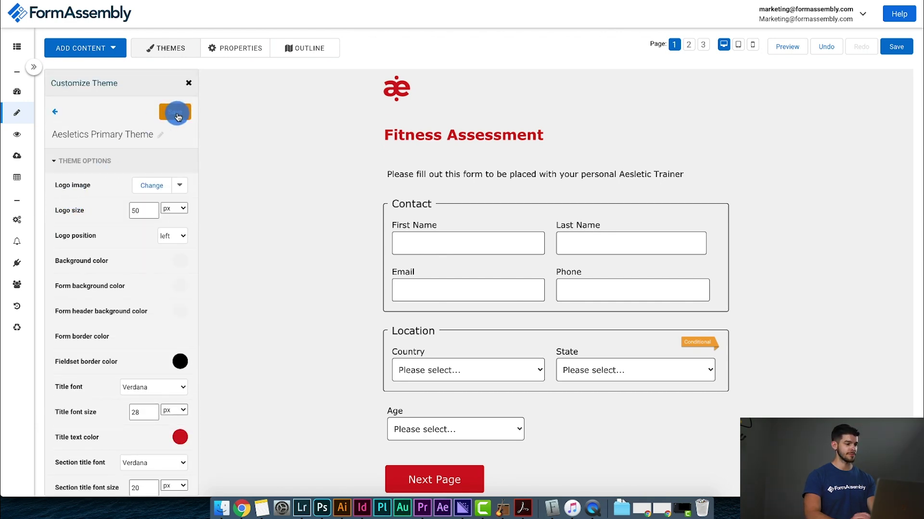
Step: Overwrite the existing Aesletics Primary Theme and apply it to the current form
{"action": "left_click", "coordinate": [176, 112]}
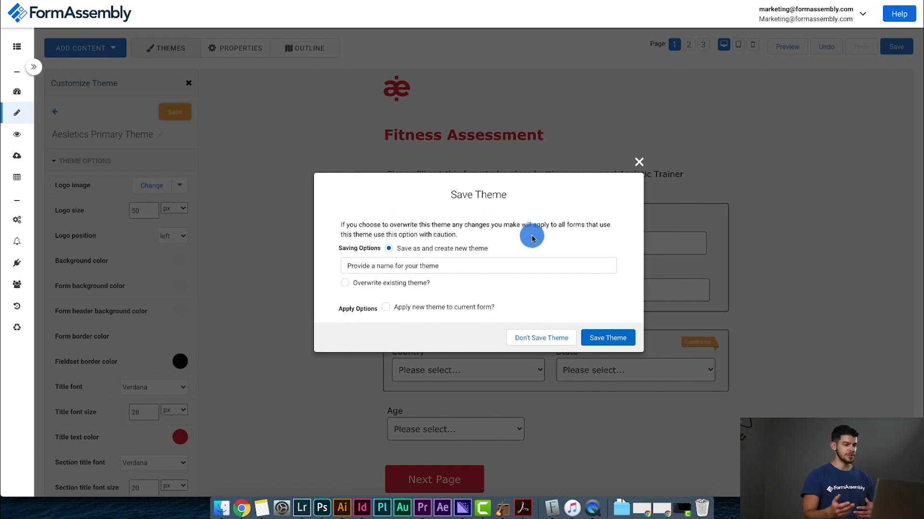
{"action": "left_click", "coordinate": [344, 286]}
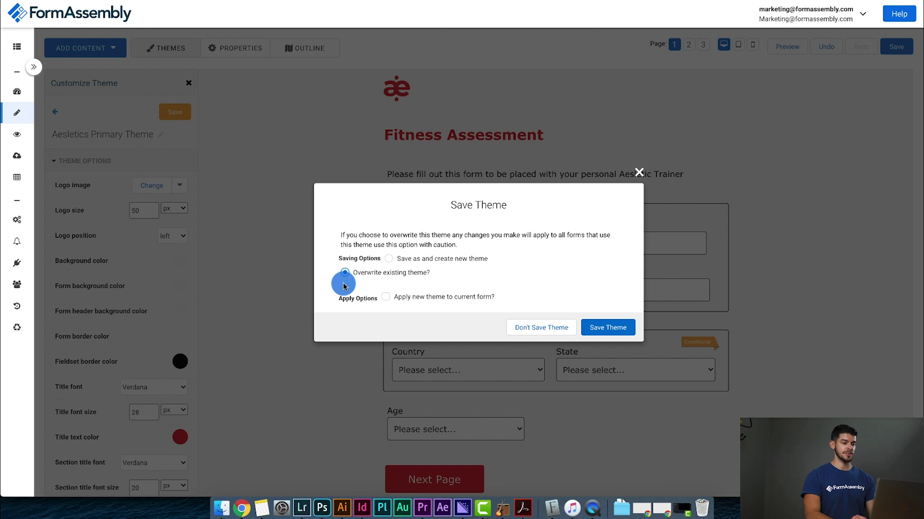
{"action": "left_click", "coordinate": [386, 297]}
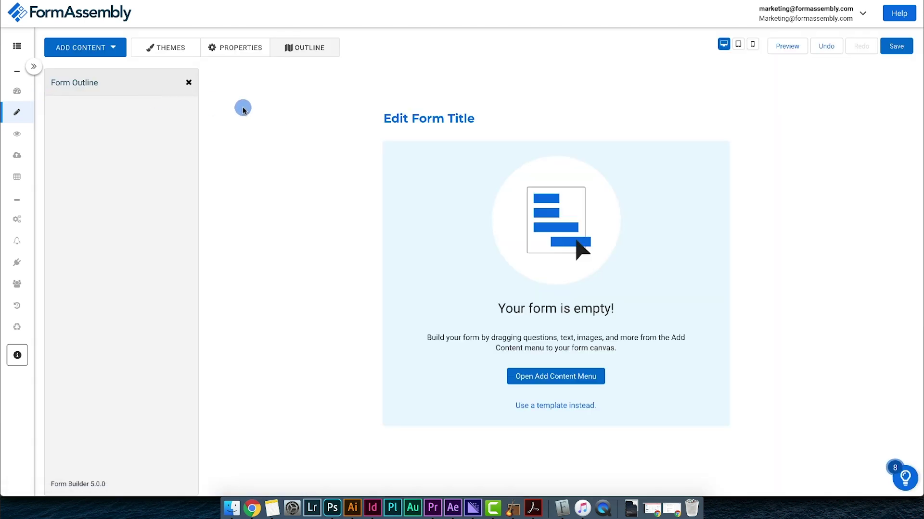
Step: Apply Aesletics Primary Theme from the themes list to the new empty form
{"action": "left_click", "coordinate": [167, 50]}
{"action": "left_click", "coordinate": [144, 268]}
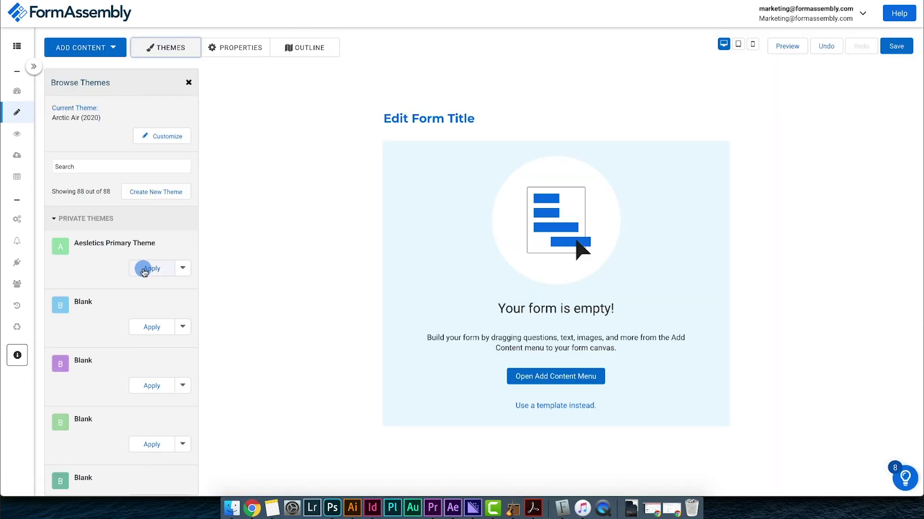